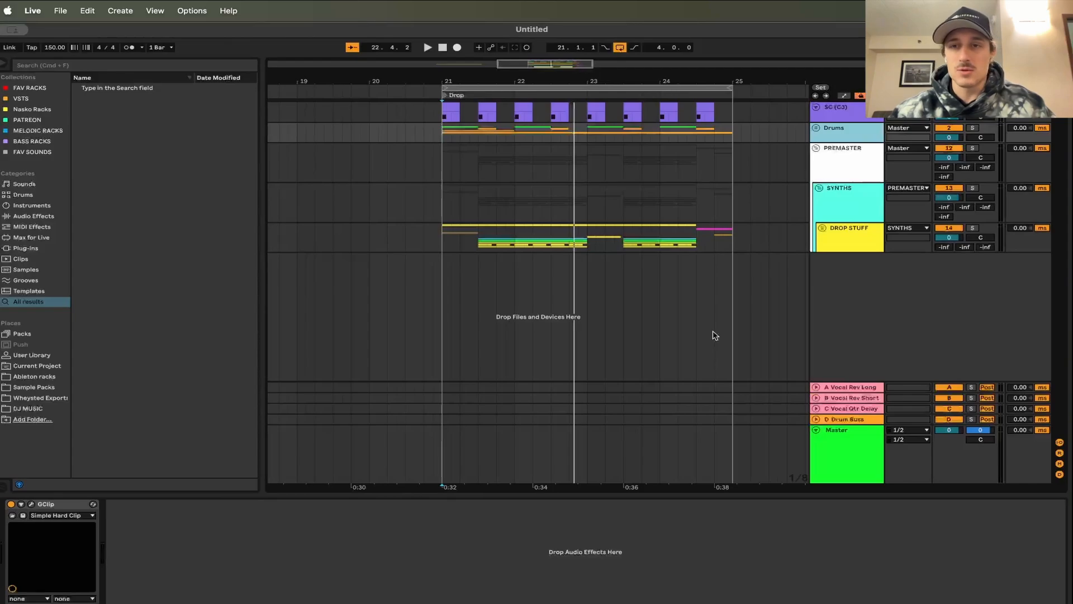
Play the soloed Drums group from bar 21 and unfold the DROP STUFF group to show its tracks
{"action": "left_click", "coordinate": [442, 131]}
{"action": "key", "text": "space"}
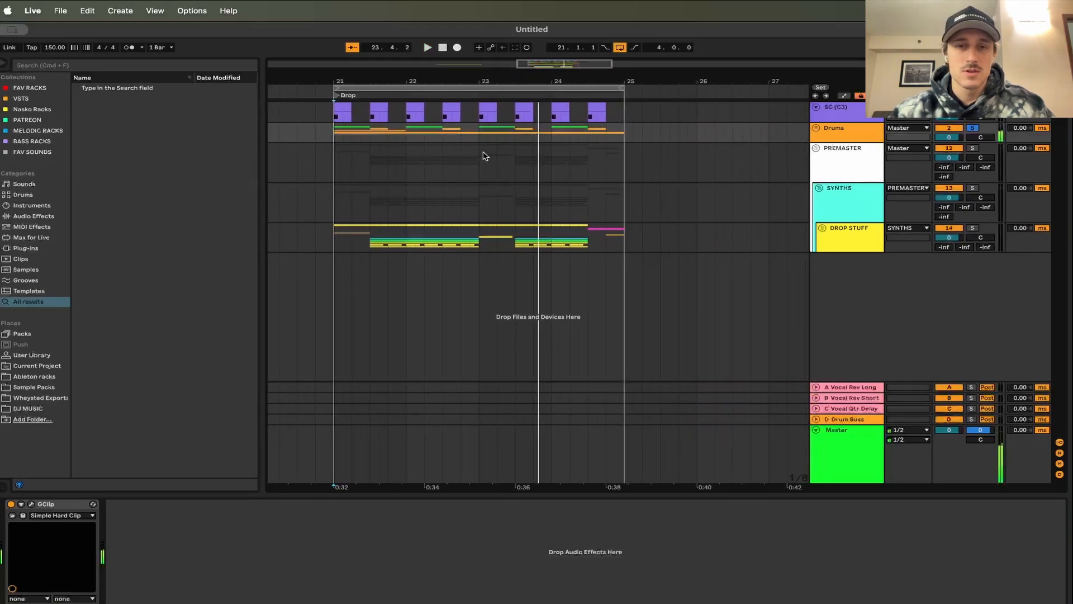
{"action": "left_click", "coordinate": [821, 229]}
{"action": "scroll", "coordinate": [620, 210], "scroll_direction": "down", "scroll_amount": 3}
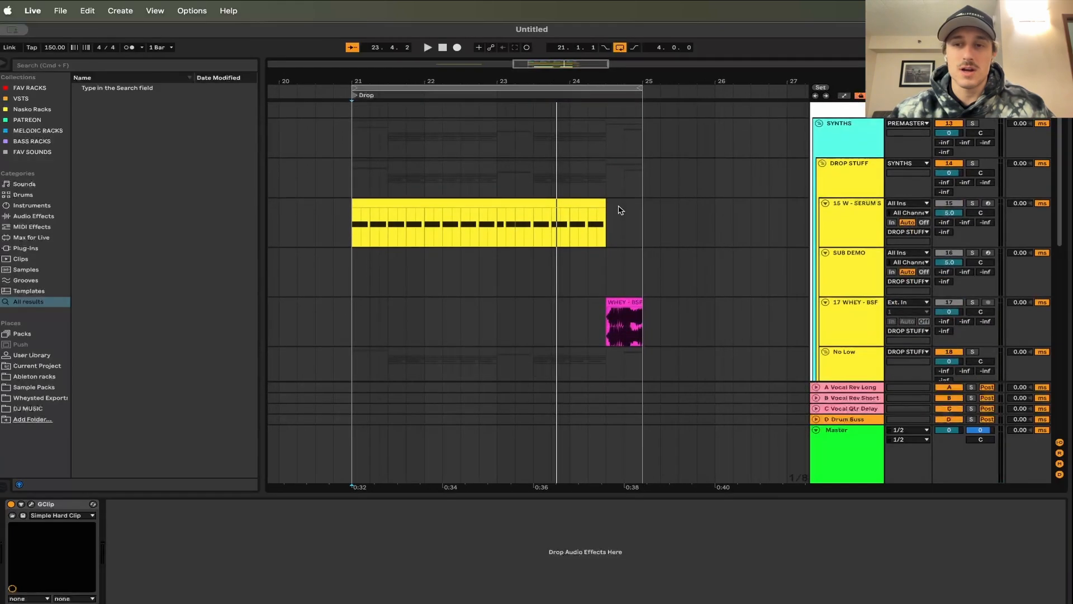
Play the Serum sub track's clip soloed from bar 21 and check its frequency spectrum in SPAN
{"action": "left_click_drag", "start_coordinate": [356, 224], "coordinate": [609, 210]}
{"action": "key", "text": "alt+super+p"}
{"action": "key", "text": "space"}
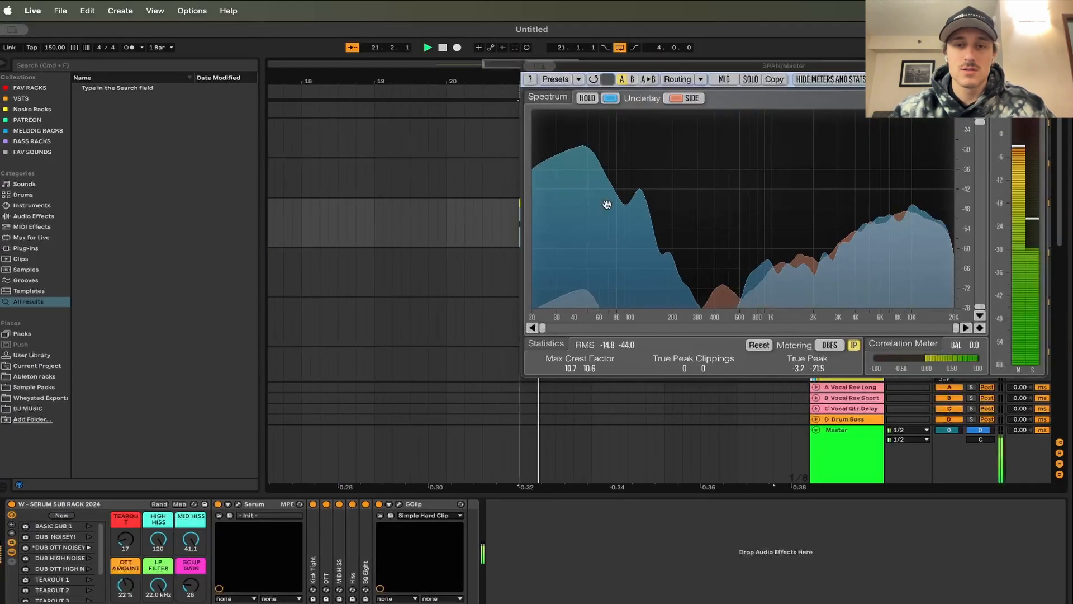
{"action": "key", "text": "alt+super+p"}
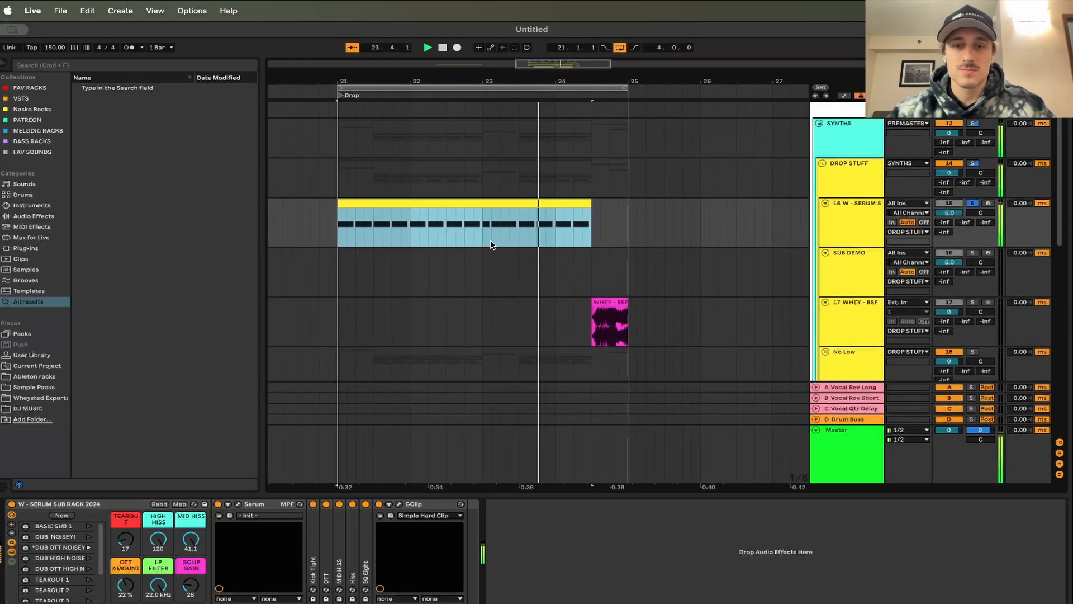
{"action": "key", "text": "space"}
Fold and solo the No Low group, and set the playback start on it to bar 21
{"action": "scroll", "coordinate": [491, 244], "scroll_direction": "down", "scroll_amount": 5}
{"action": "scroll", "coordinate": [819, 233], "scroll_direction": "up", "scroll_amount": 3}
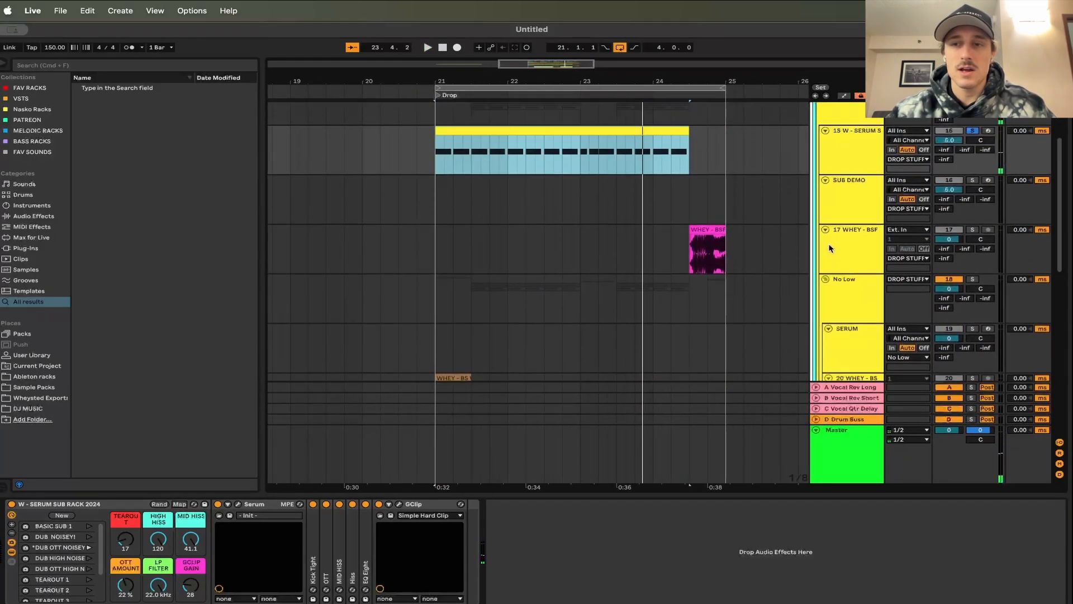
{"action": "left_click", "coordinate": [825, 280]}
{"action": "left_click", "coordinate": [845, 280]}
{"action": "left_click", "coordinate": [437, 286]}
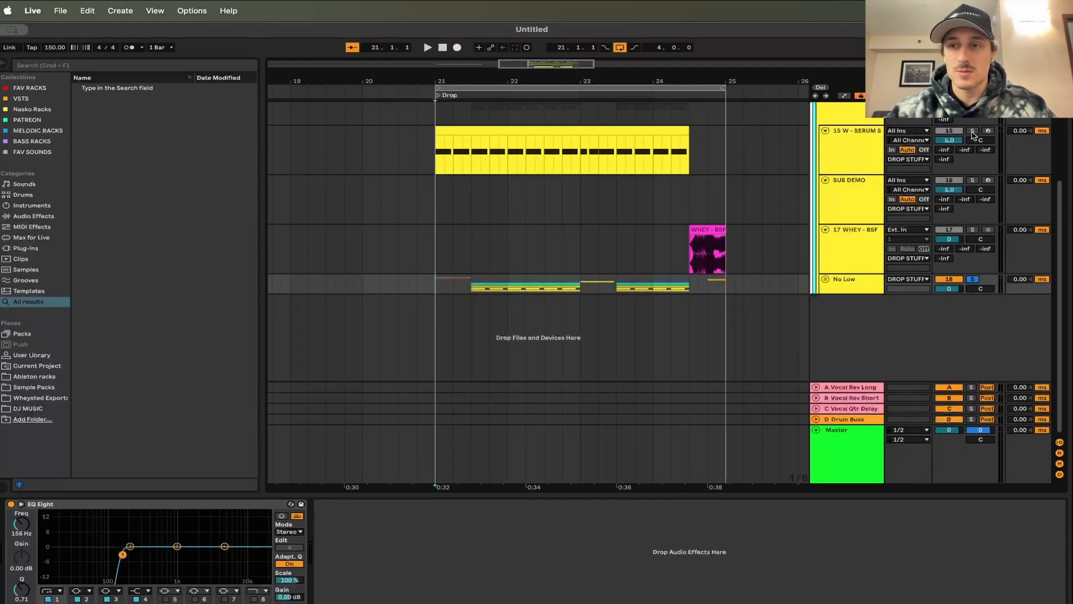
Play the Serum sub track and No Low group soloed together, check them in SPAN, and clear the solos
{"action": "key", "text": "space"}
{"action": "key", "text": "super+alt+p"}
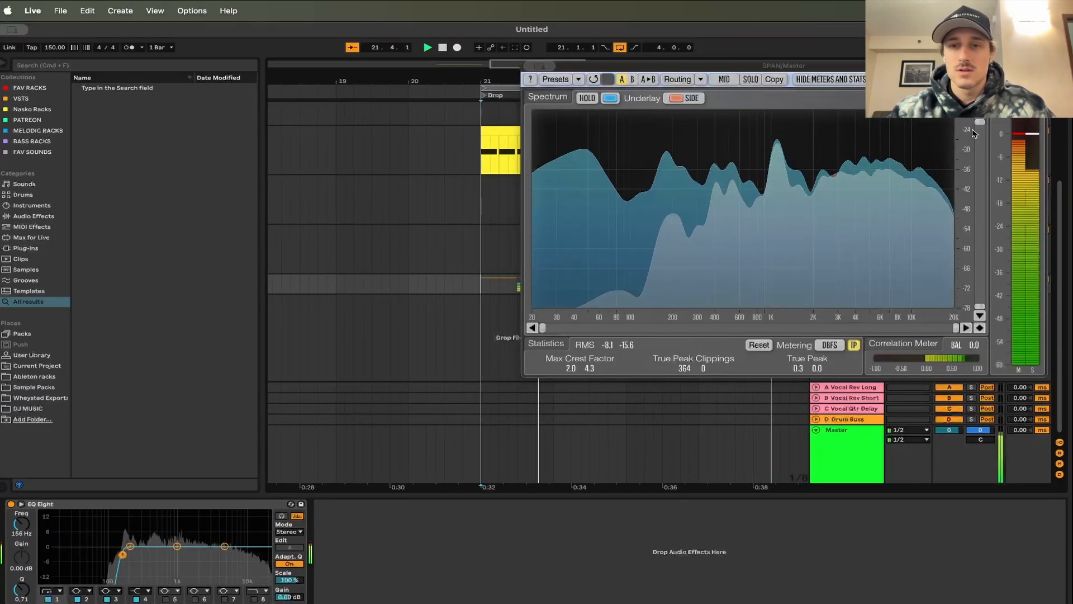
{"action": "key", "text": "super+alt+p"}
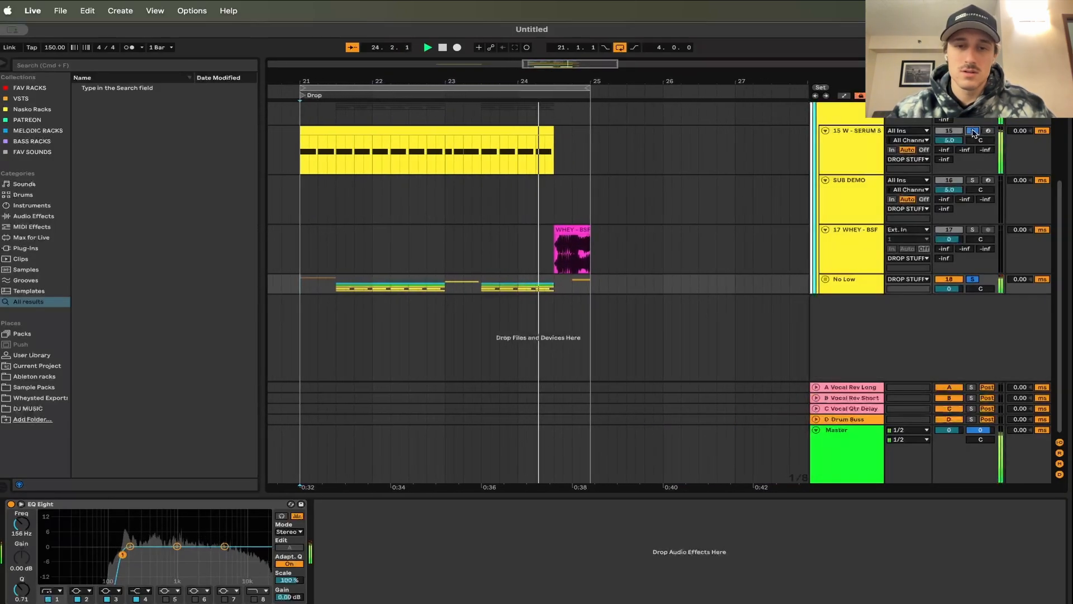
{"action": "left_click", "coordinate": [972, 132]}
{"action": "key", "text": "space"}
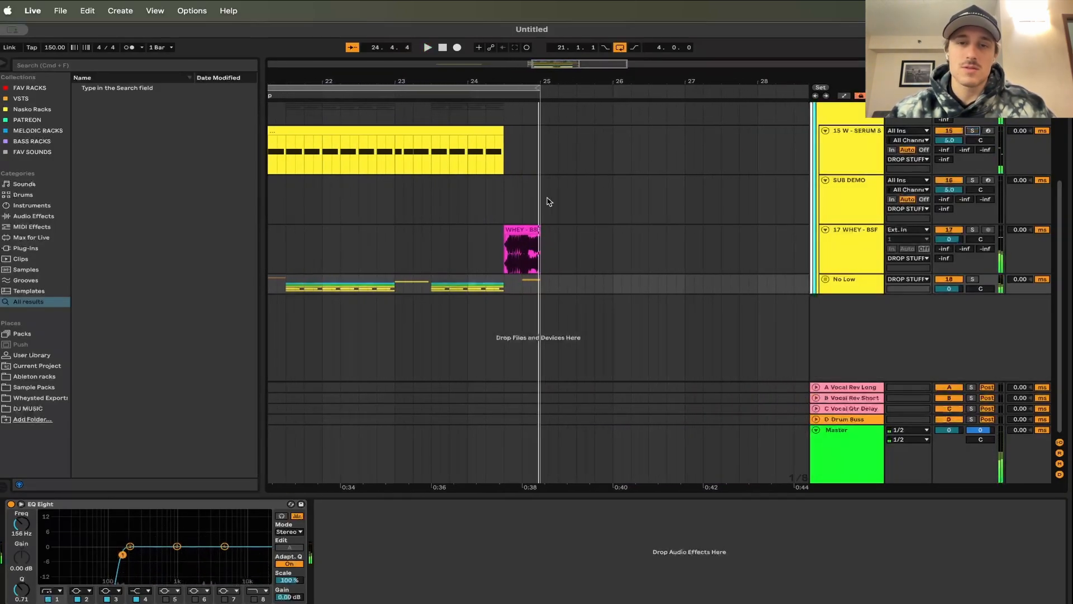
Play the Serum sub track alone from bar 21 with its W - SERUM SUB RACK 2024 devices shown
{"action": "scroll", "coordinate": [492, 244], "scroll_direction": "left", "scroll_amount": 2}
{"action": "scroll", "coordinate": [492, 244], "scroll_direction": "left", "scroll_amount": 2}
{"action": "scroll", "coordinate": [492, 245], "scroll_direction": "up", "scroll_amount": 2}
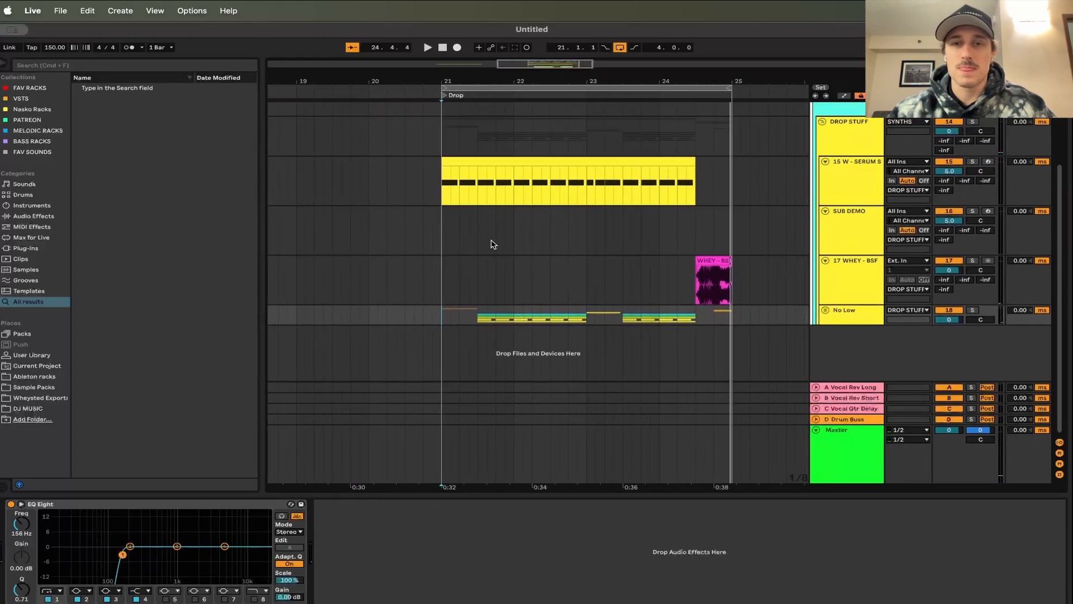
{"action": "scroll", "coordinate": [492, 244], "scroll_direction": "left", "scroll_amount": 1}
{"action": "scroll", "coordinate": [492, 244], "scroll_direction": "up", "scroll_amount": 3}
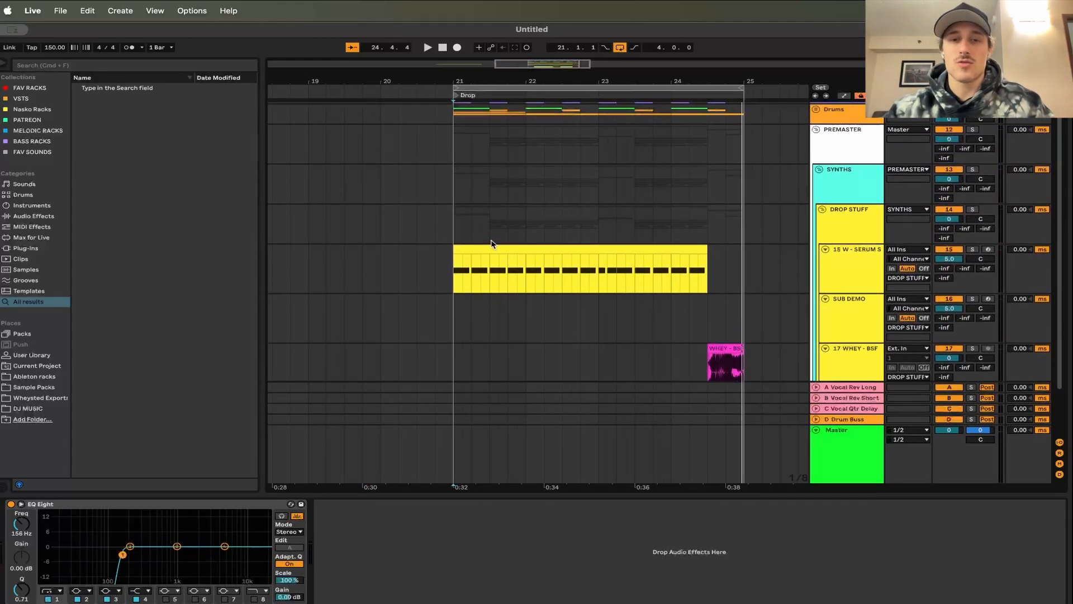
{"action": "left_click", "coordinate": [454, 273]}
{"action": "key", "text": "s"}
{"action": "key", "text": "space"}
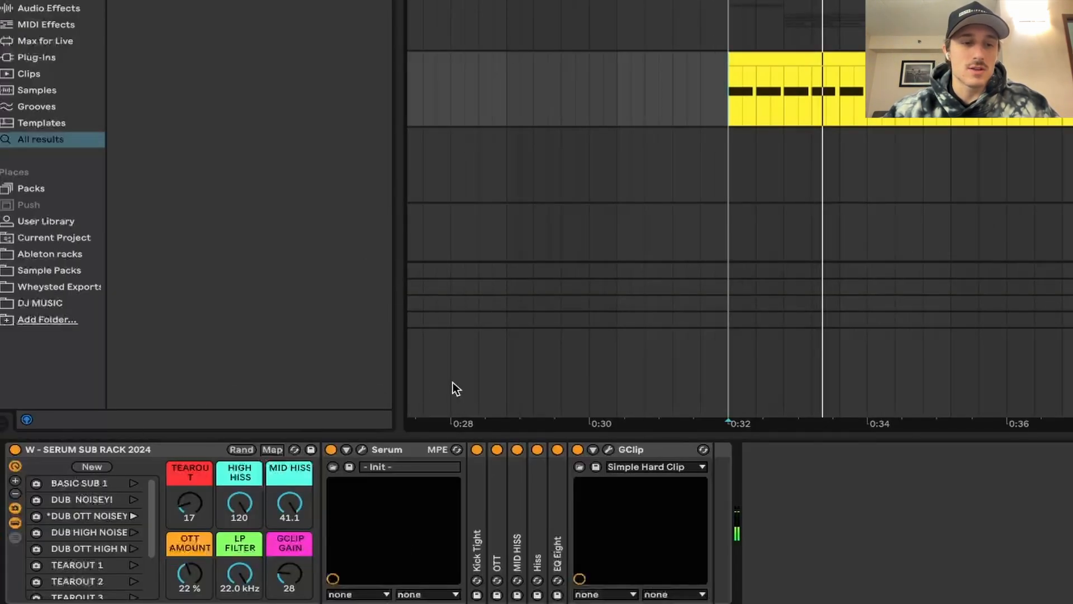
{"action": "key", "text": "space"}
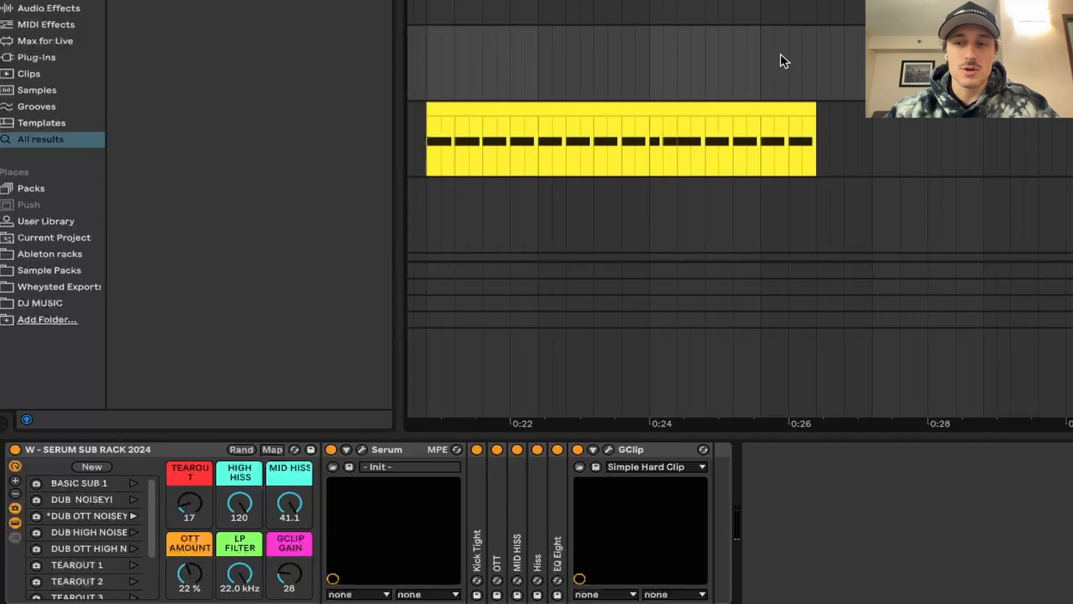
Play the SUB DEMO clip from bar 14 with SPAN open, auditioning the sub rack's variations from BASIC SUB 1 to DUB OTT HIGH N
{"action": "left_click", "coordinate": [430, 141]}
{"action": "key", "text": "alt+super+p"}
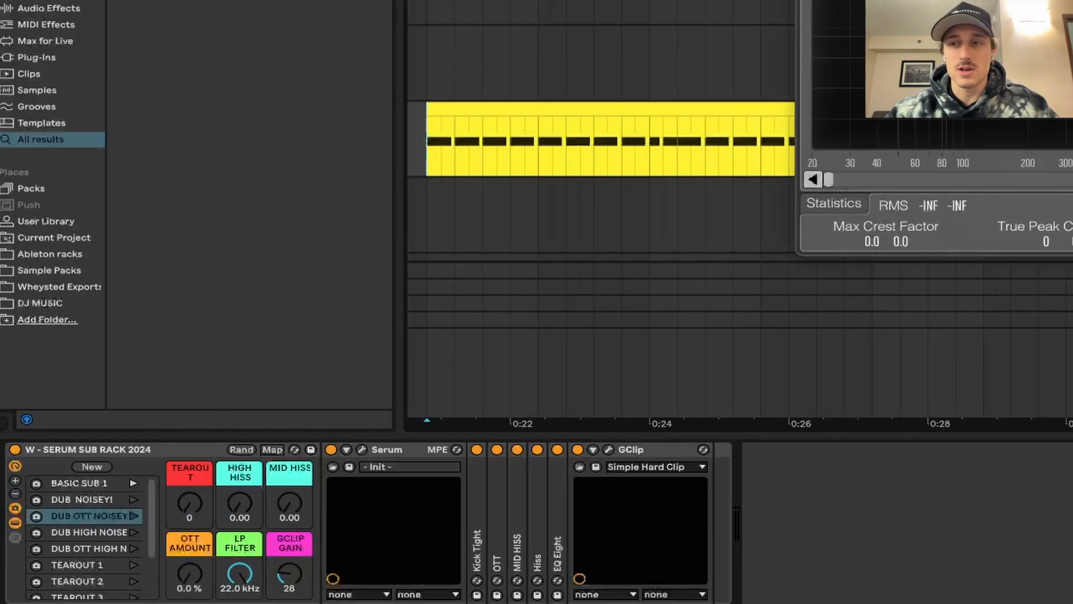
{"action": "key", "text": "space"}
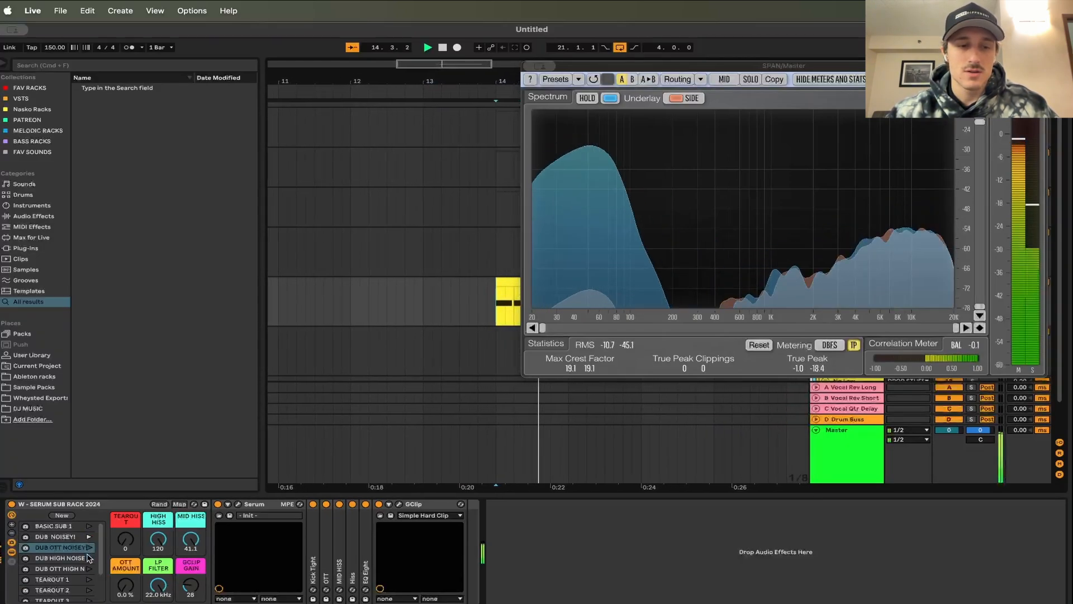
{"action": "left_click", "coordinate": [88, 549]}
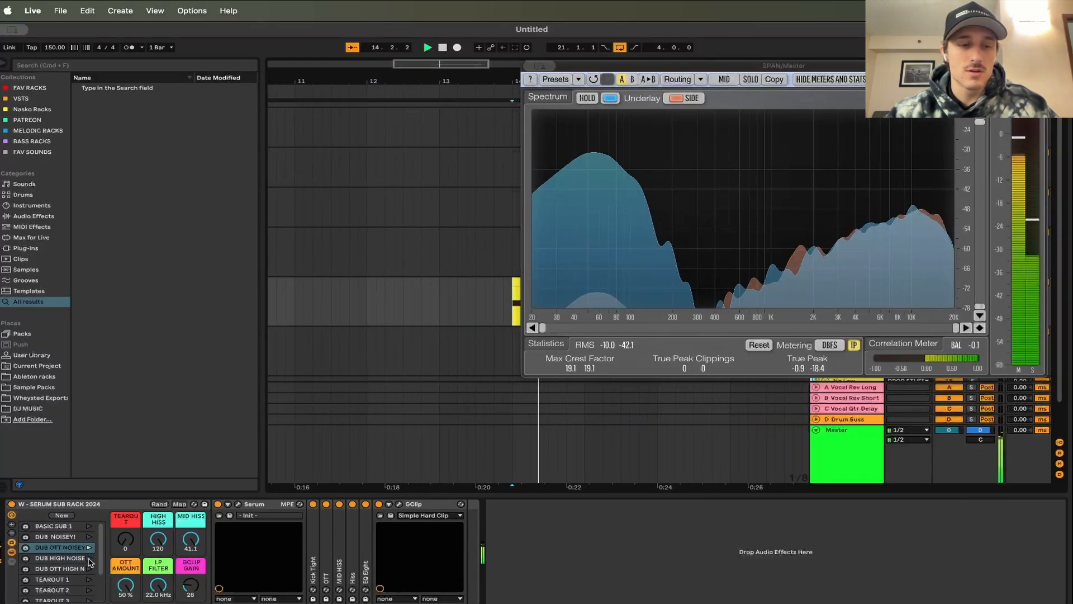
{"action": "key", "text": "space"}
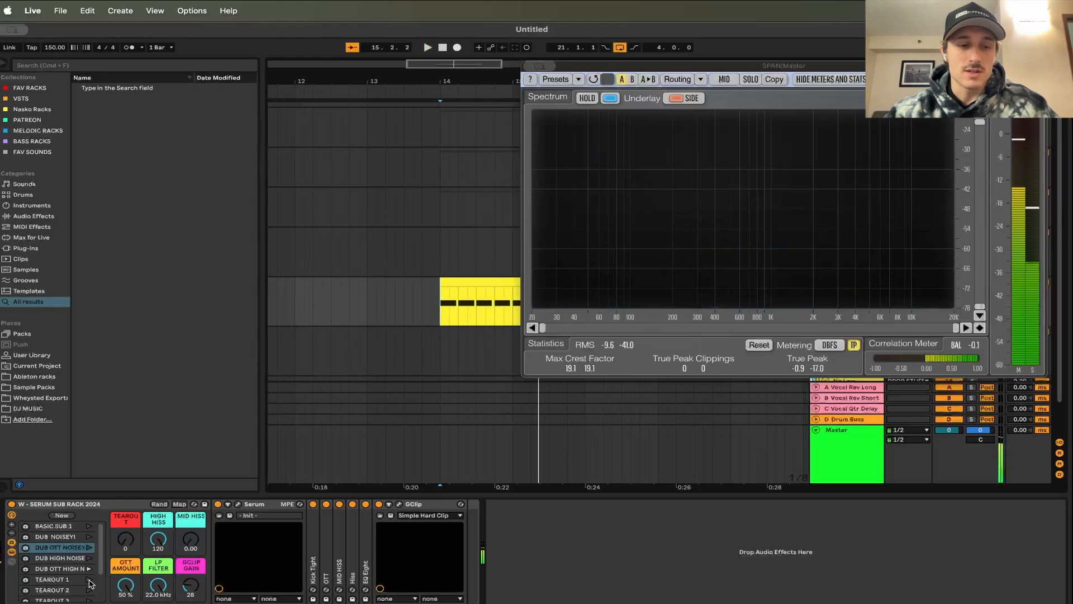
Audition the sub rack's TEAROUT 1 to TEAROUT 4 variations on the SUB DEMO clip, and hide SPAN
{"action": "scroll", "coordinate": [89, 581], "scroll_direction": "down", "scroll_amount": 2}
{"action": "key", "text": "space"}
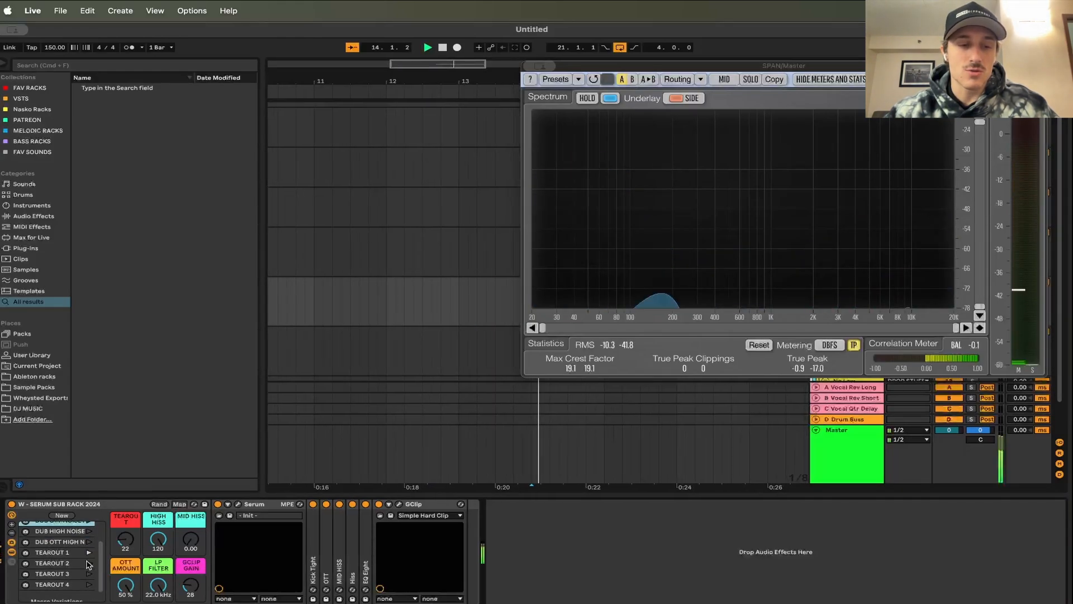
{"action": "left_click", "coordinate": [89, 574]}
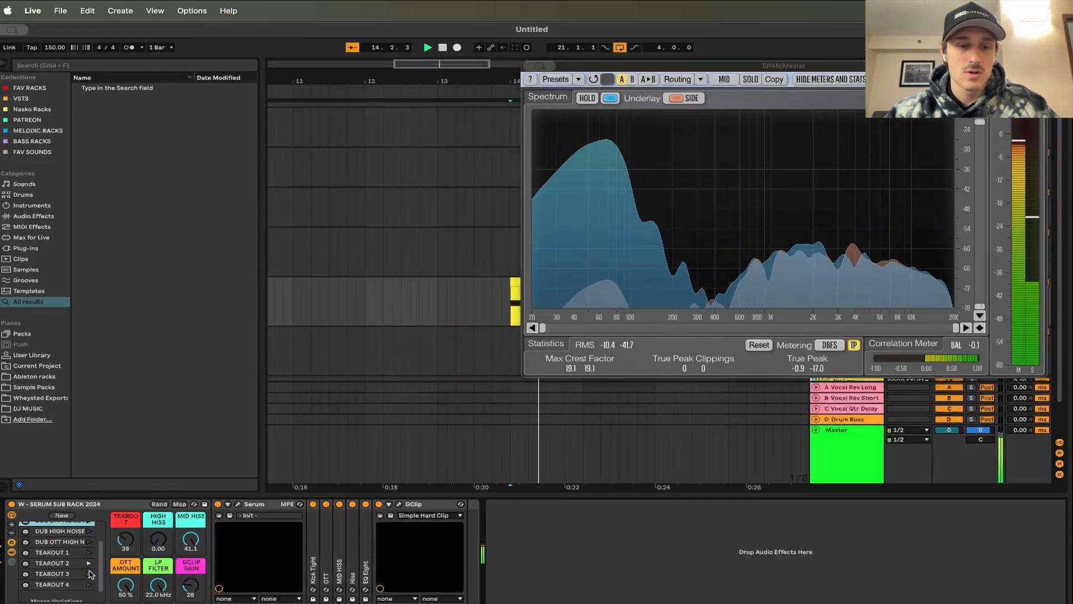
{"action": "left_click", "coordinate": [89, 584]}
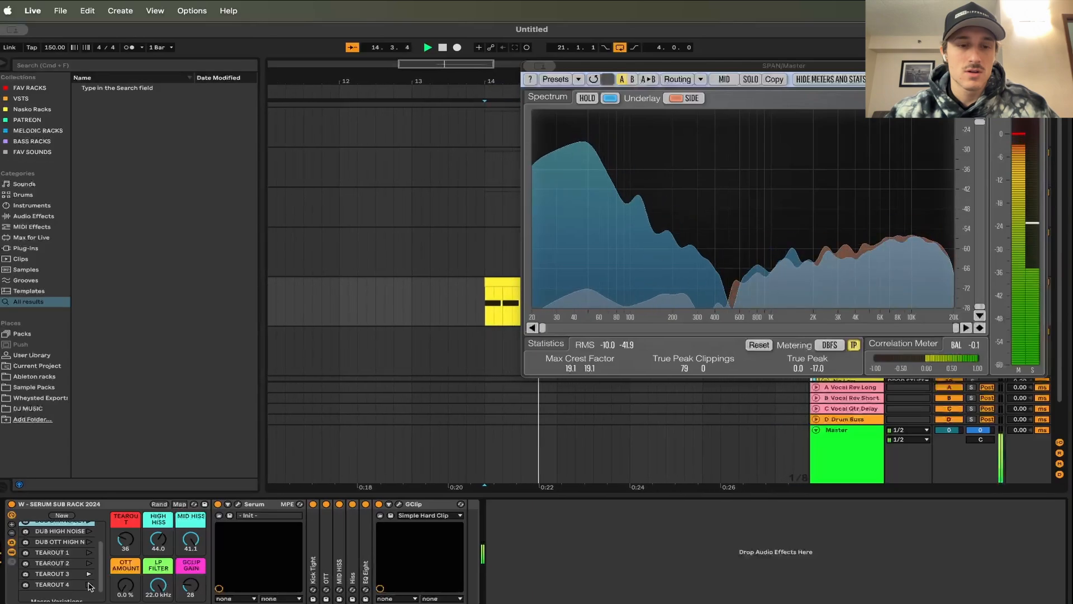
{"action": "key", "text": "space"}
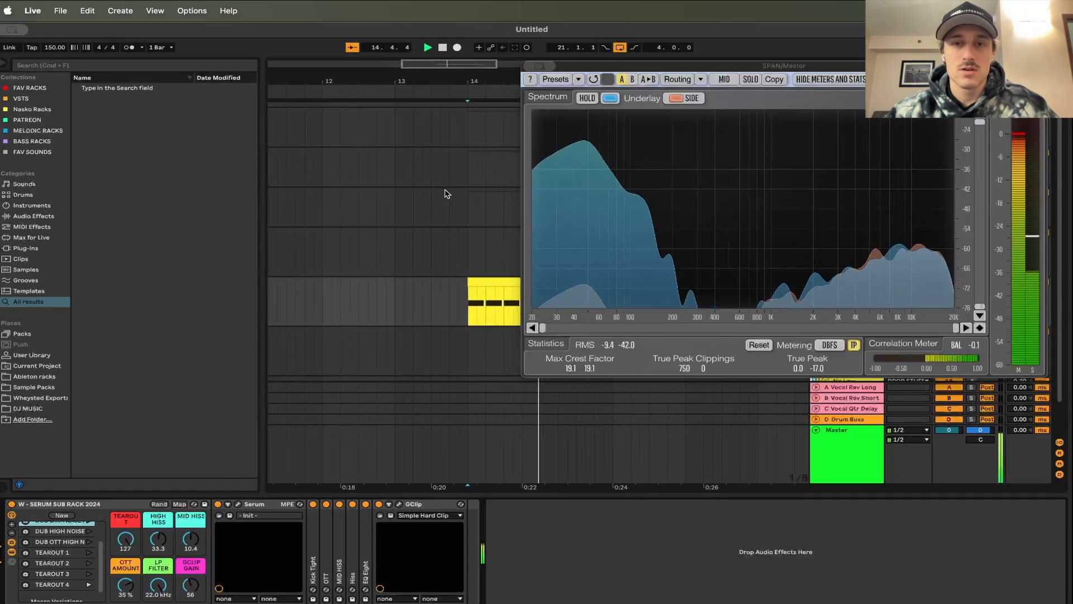
{"action": "key", "text": "alt+super+p"}
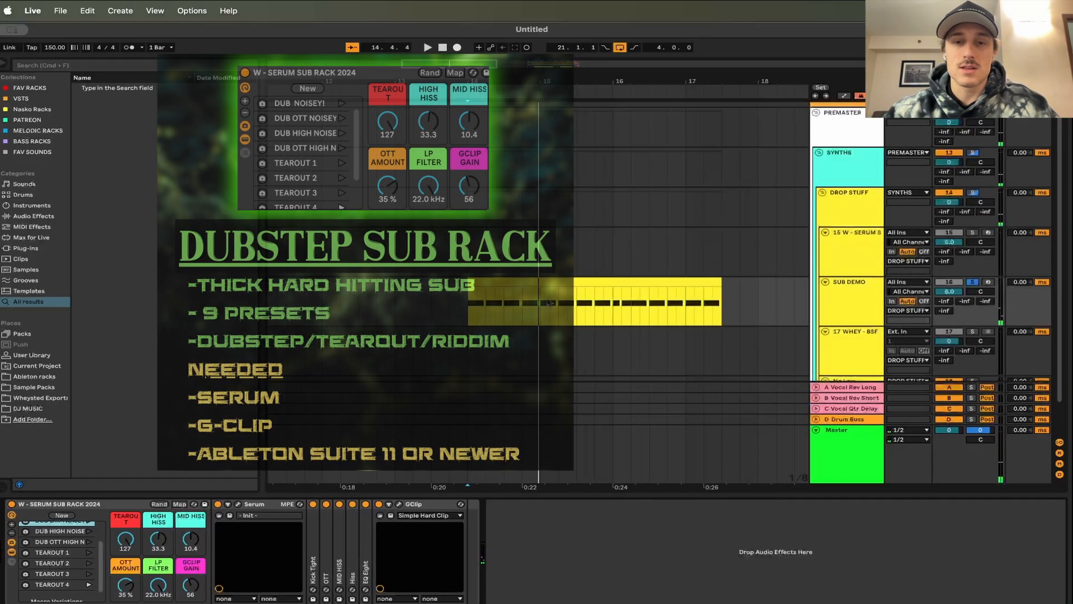
Select most of the SUB DEMO clip from bar 14 and return to the drop section at bar 21
{"action": "left_click_drag", "start_coordinate": [468, 300], "coordinate": [693, 293]}
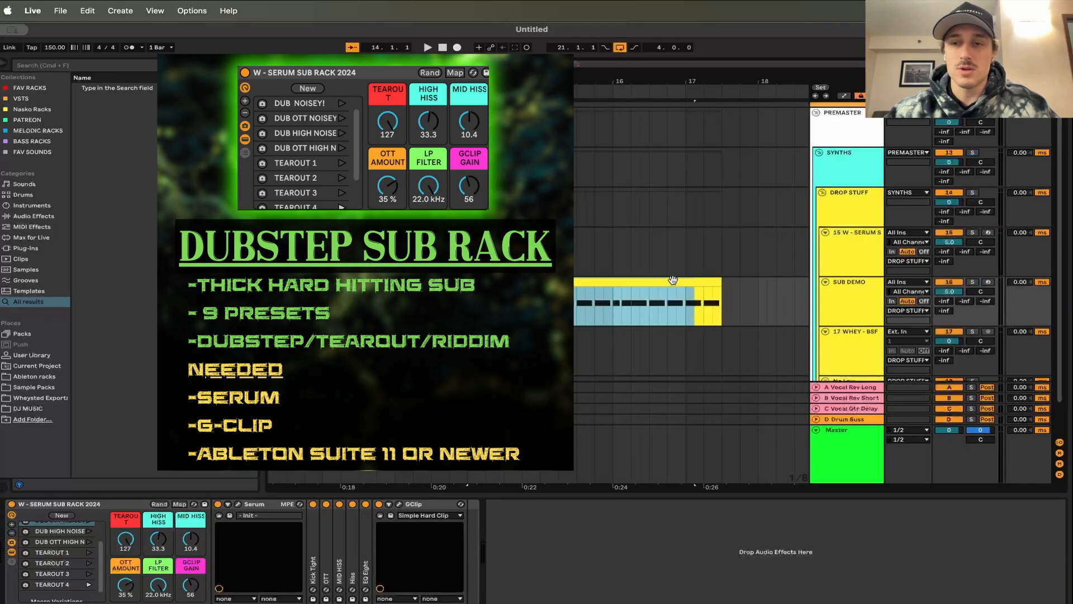
{"action": "scroll", "coordinate": [831, 256], "scroll_direction": "down", "scroll_amount": 1}
{"action": "scroll", "coordinate": [832, 255], "scroll_direction": "right", "scroll_amount": 2}
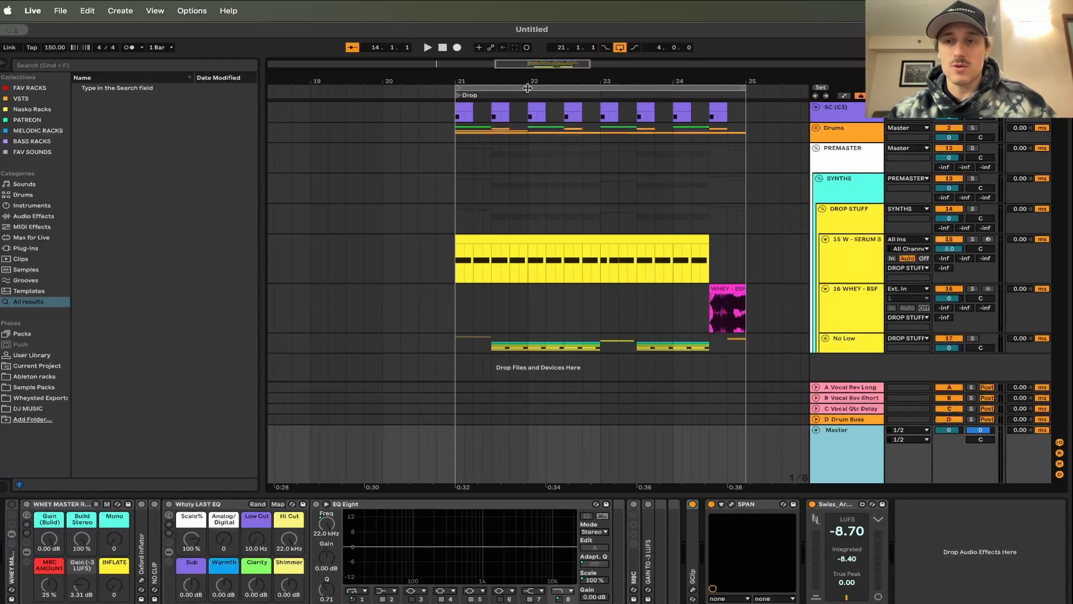
Play the full drop from bar 21 with the Master rack off, check it in SPAN, and close the analyzer
{"action": "left_click", "coordinate": [459, 159]}
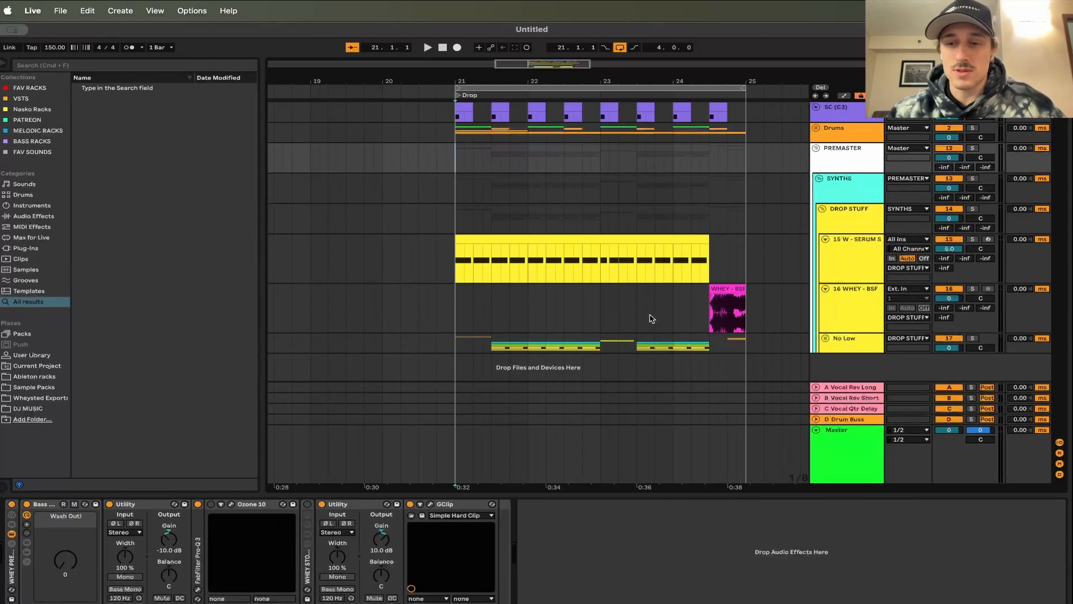
{"action": "left_click", "coordinate": [834, 460]}
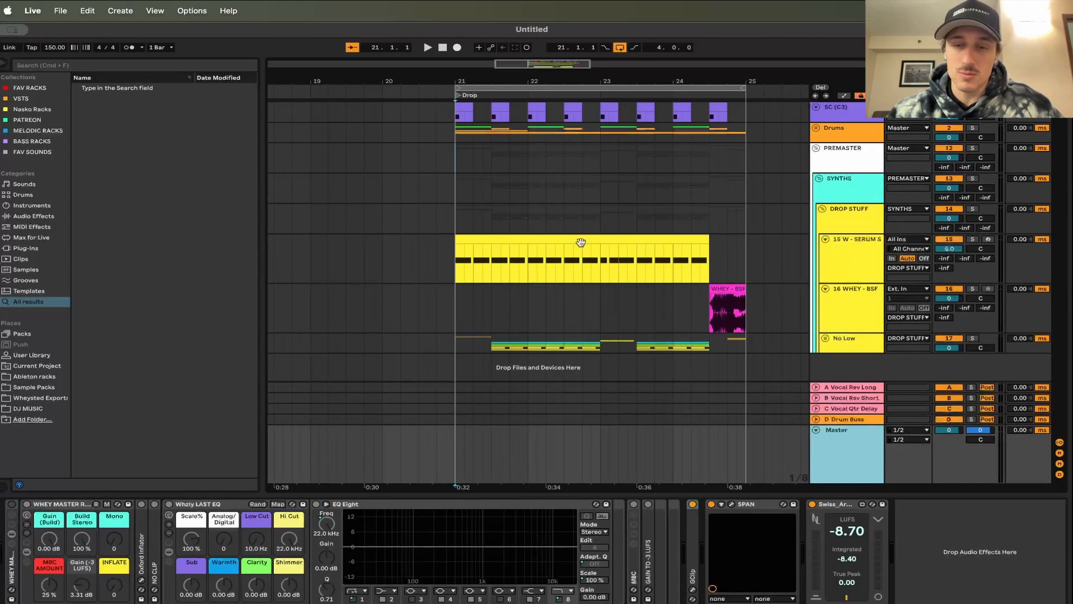
{"action": "key", "text": "super+alt+p"}
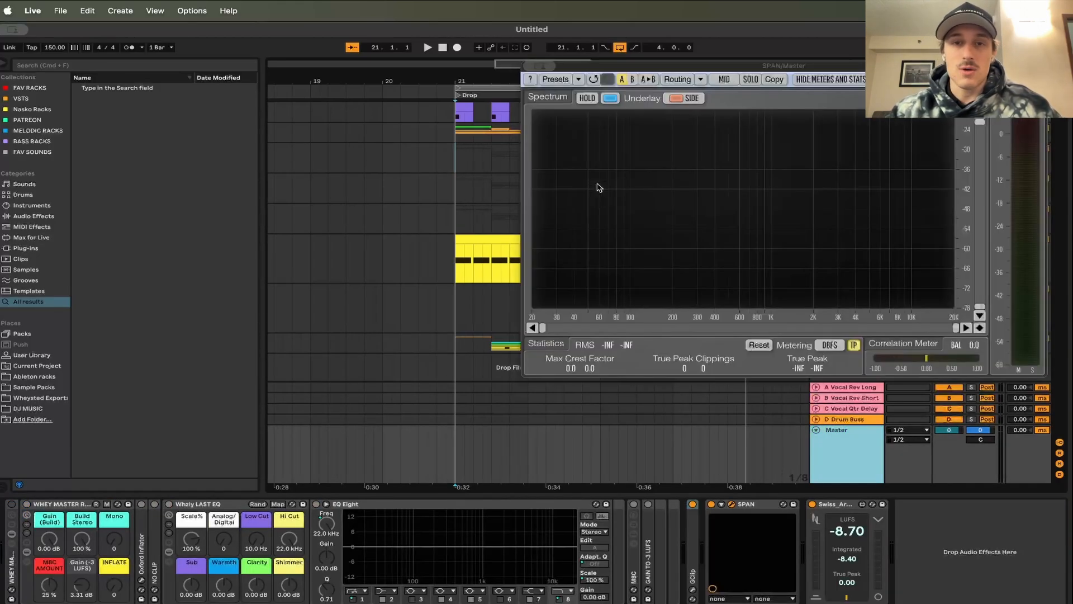
{"action": "key", "text": "space"}
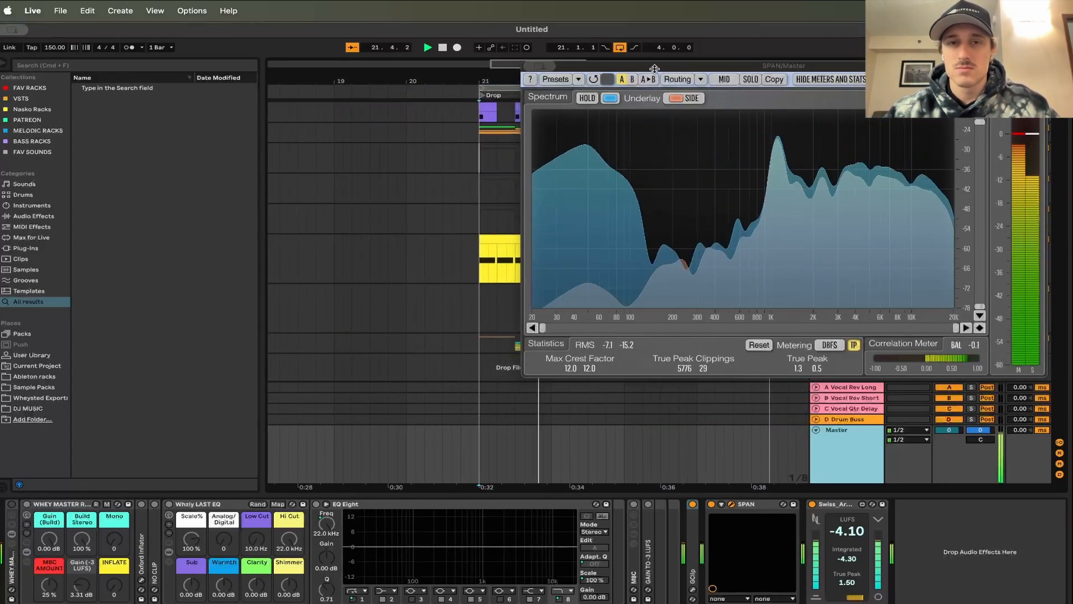
{"action": "left_click", "coordinate": [530, 66]}
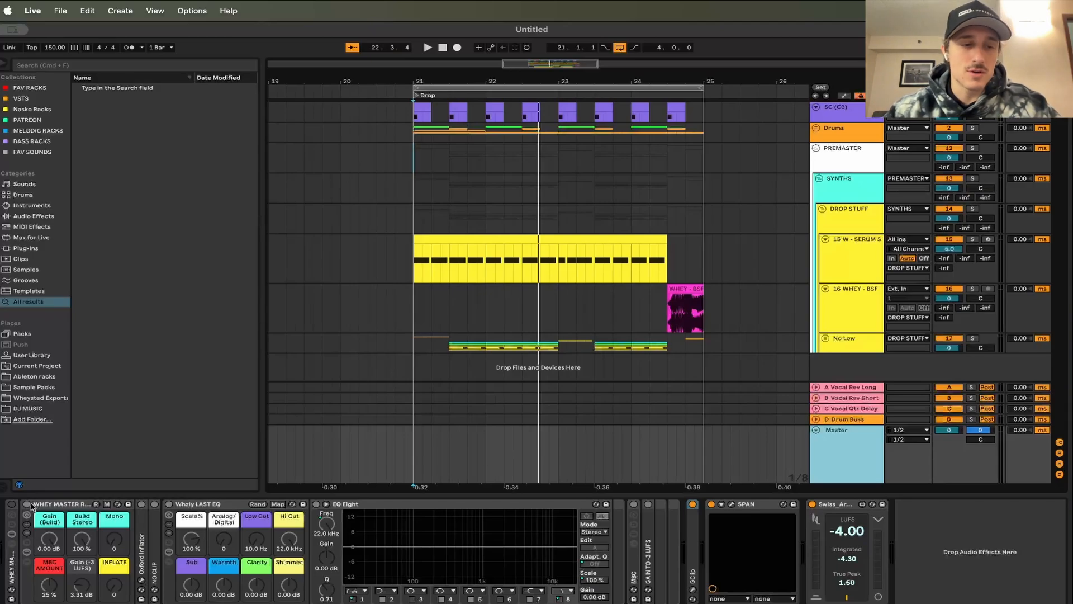
Turn on the WHEY MASTER rack on the Master track and check the full drop's spectrum and loudness during playback
{"action": "left_click", "coordinate": [12, 505]}
{"action": "key", "text": "super+alt+p"}
{"action": "key", "text": "space"}
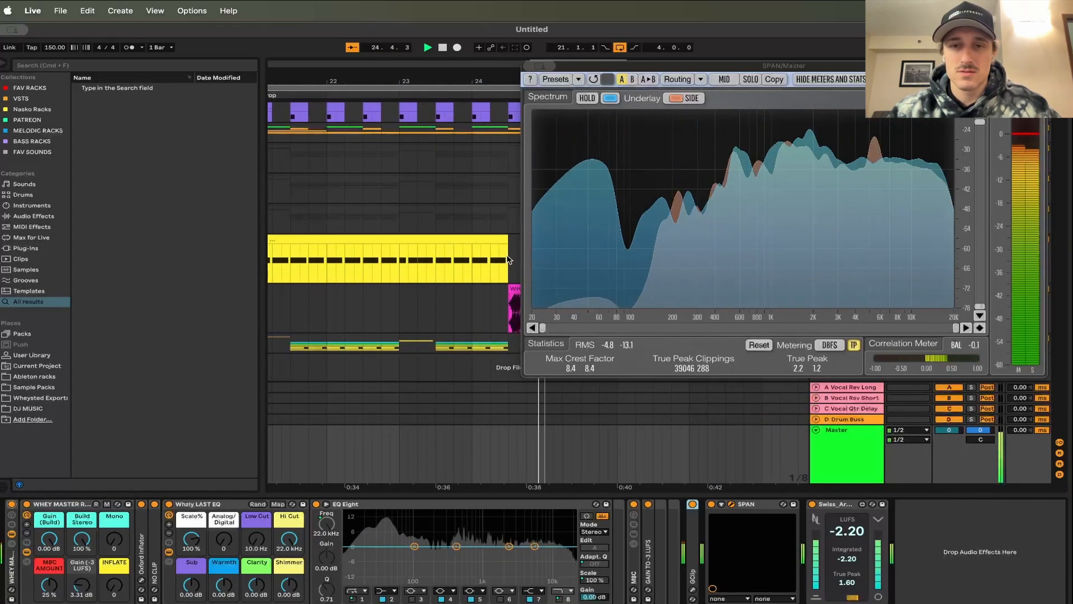
{"action": "key", "text": "space"}
{"action": "key", "text": "super+alt+p"}
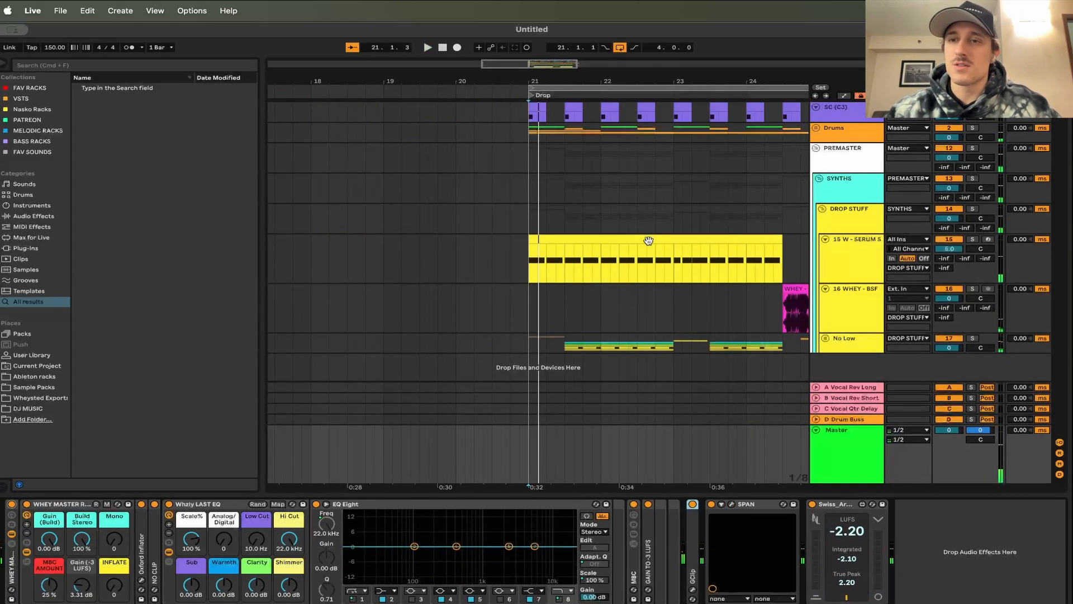
Hide the devices inside the Master's LAST EQ rack, and view the SYNTHS group's device chain before returning to the Master's
{"action": "scroll", "coordinate": [649, 240], "scroll_direction": "right", "scroll_amount": 3}
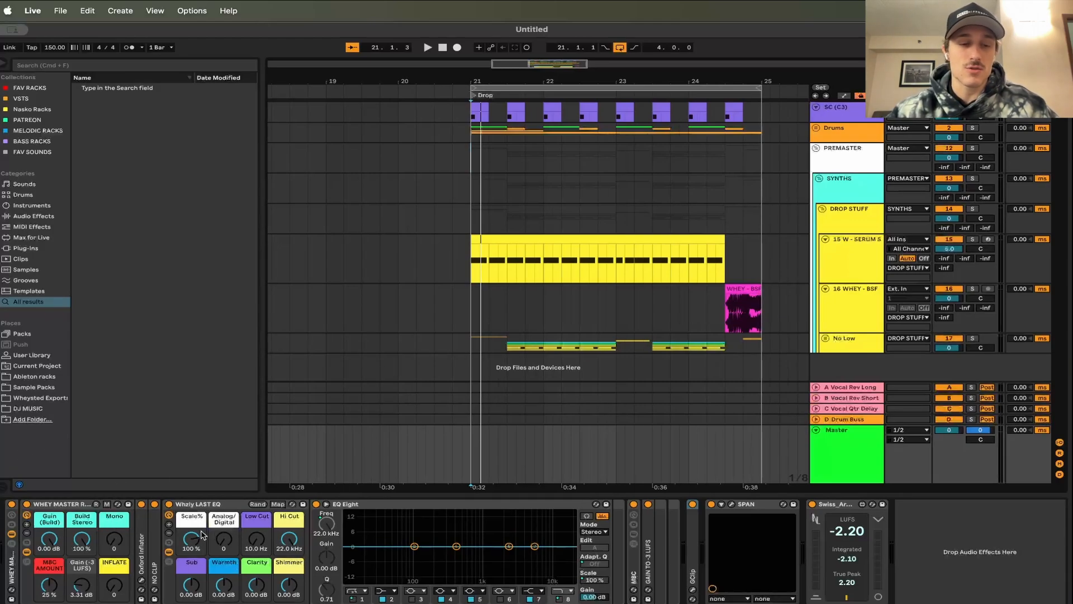
{"action": "left_click", "coordinate": [169, 553]}
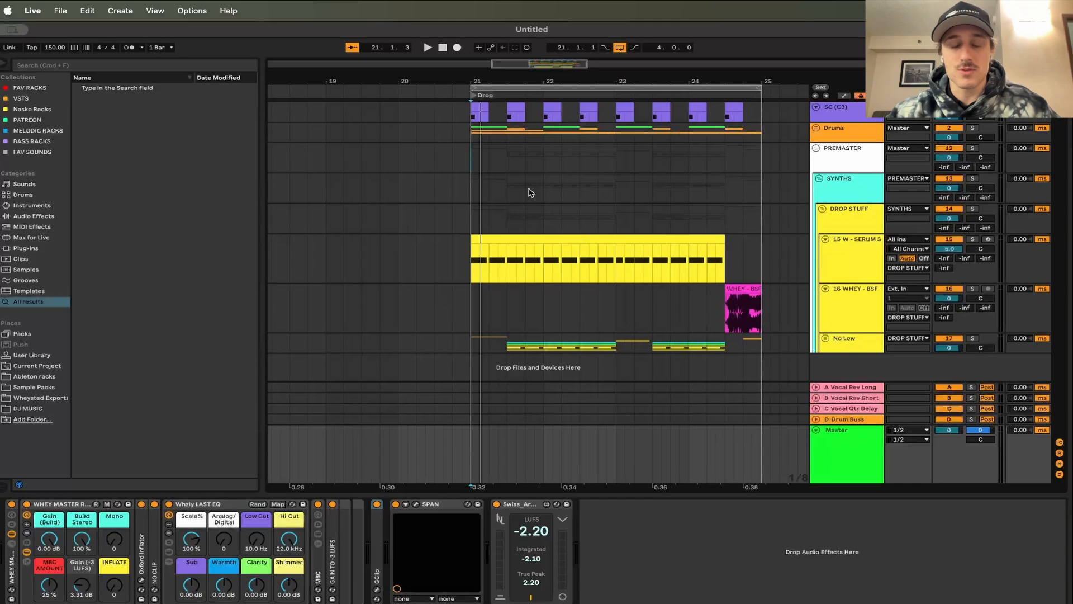
{"action": "left_click", "coordinate": [469, 179]}
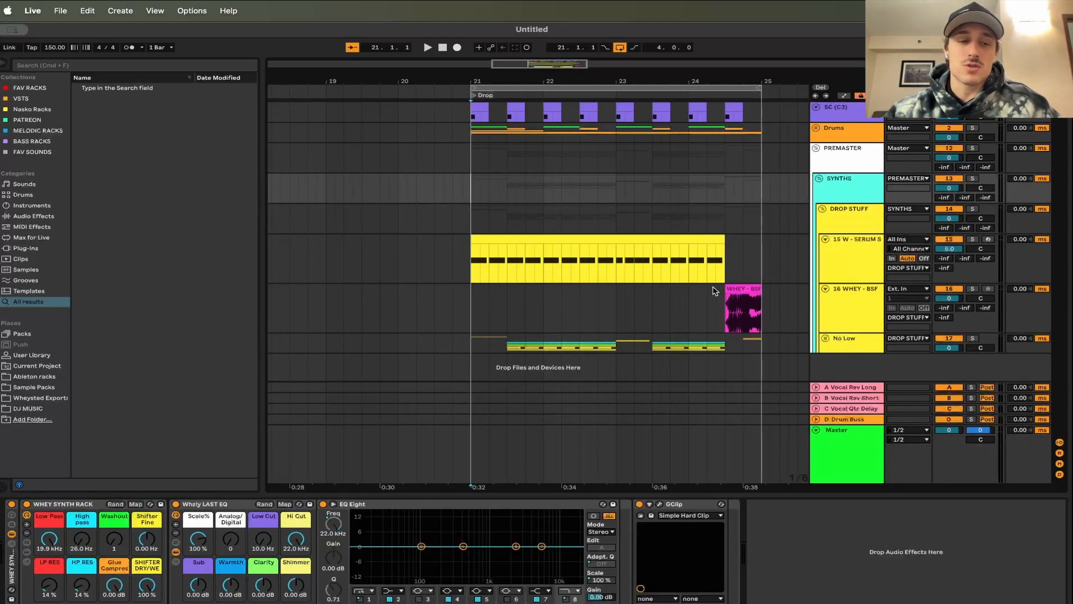
{"action": "left_click", "coordinate": [816, 445]}
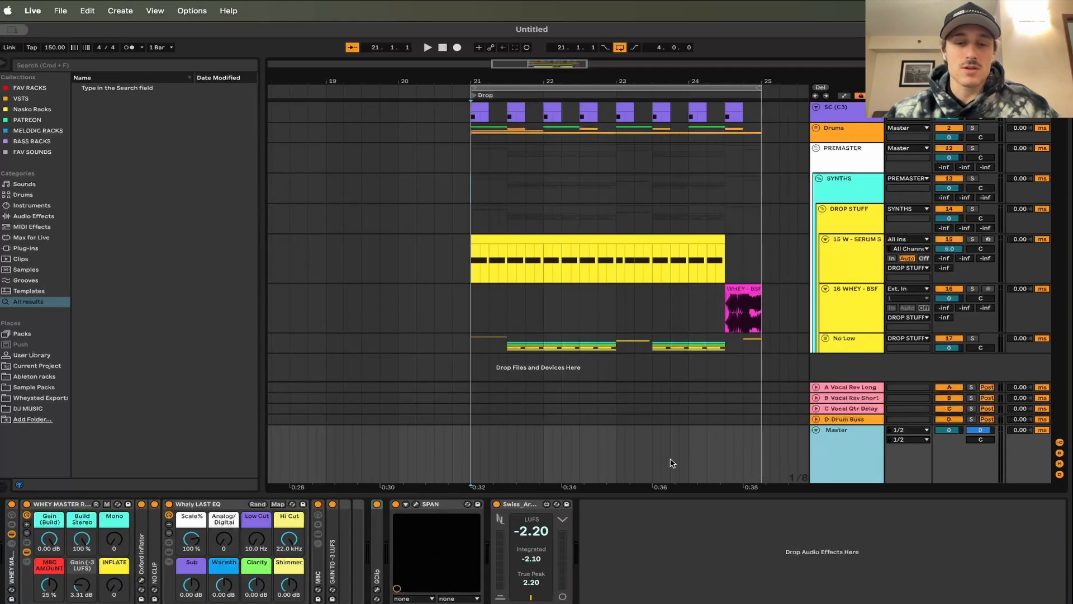
Set the 15 W - SERUM track's volume to 2.5 dB, then show the Master track's device chain
{"action": "left_click_drag", "start_coordinate": [469, 193], "coordinate": [545, 192]}
{"action": "left_click", "coordinate": [953, 239]}
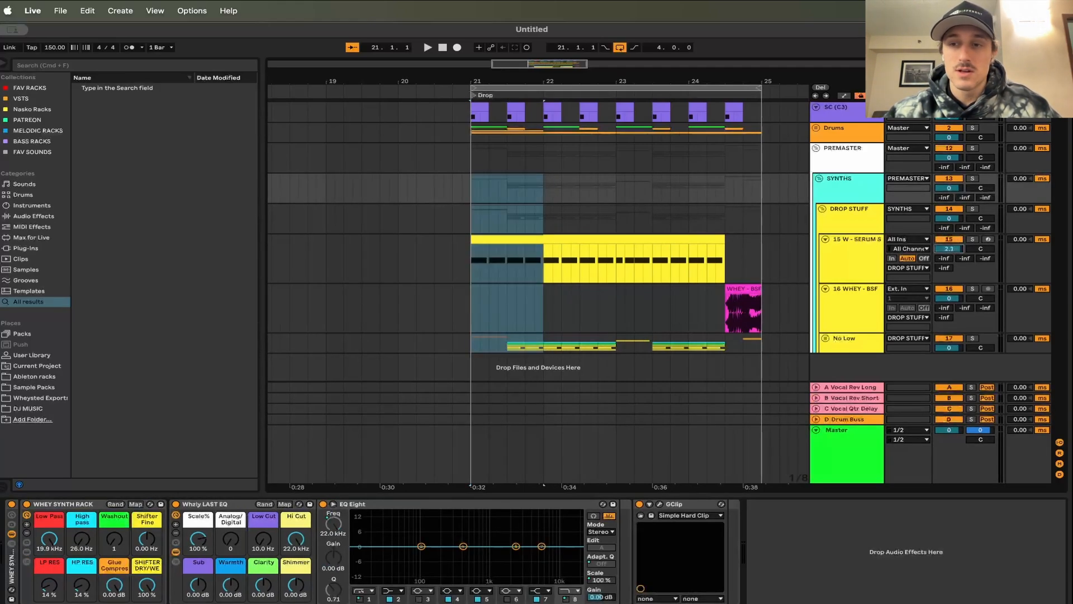
{"action": "scroll", "coordinate": [736, 231], "scroll_direction": "left", "scroll_amount": 1}
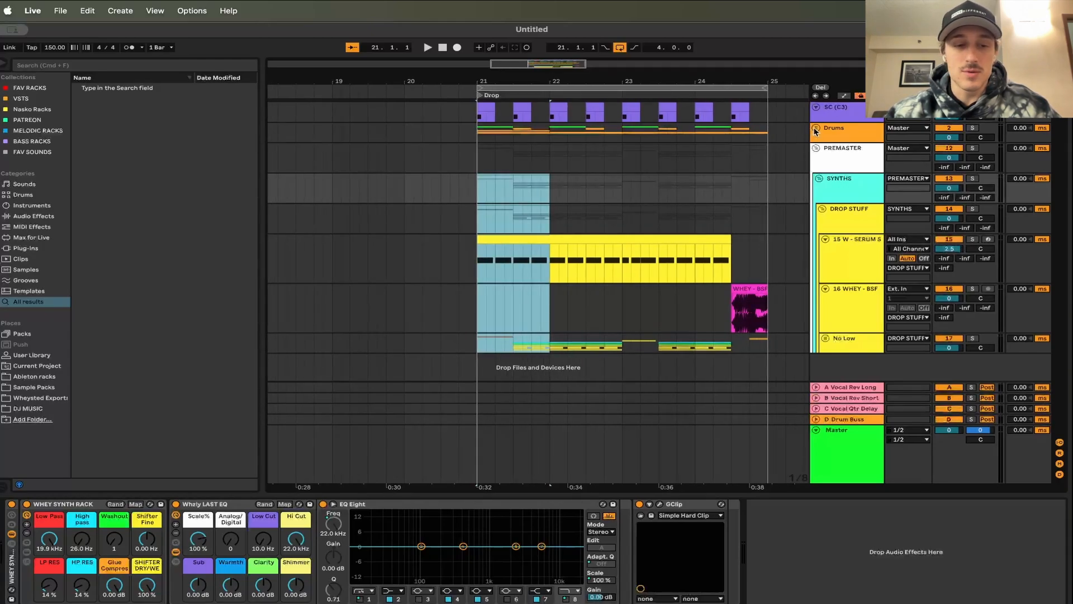
{"action": "left_click", "coordinate": [847, 440]}
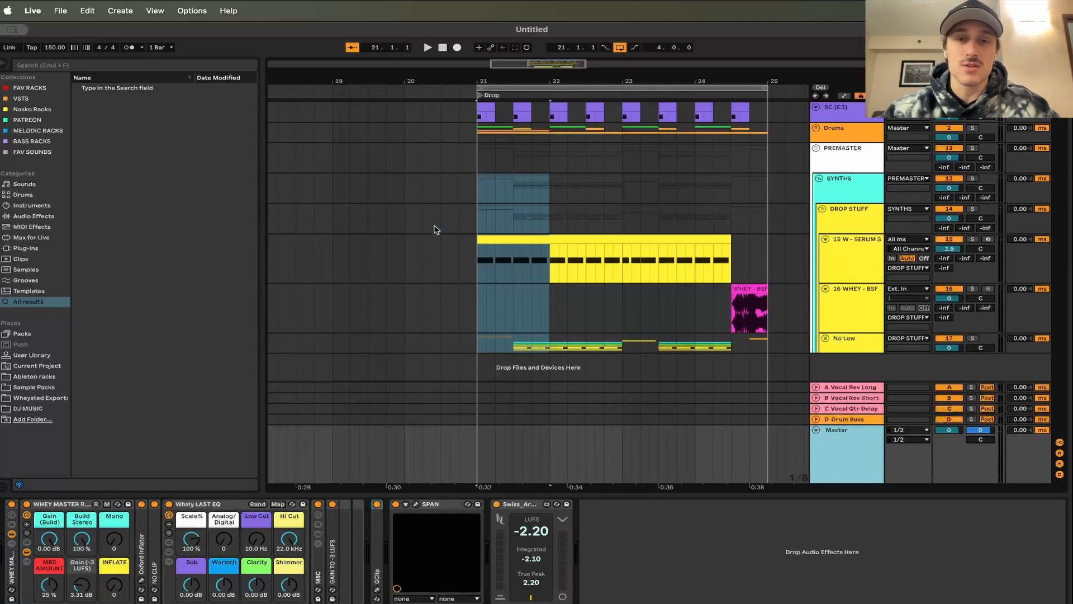
Play the drop from bar 21 with the master chain on and check its spectrum in the Master's SPAN
{"action": "left_click", "coordinate": [478, 155]}
{"action": "key", "text": "space"}
{"action": "key", "text": "super+alt+p"}
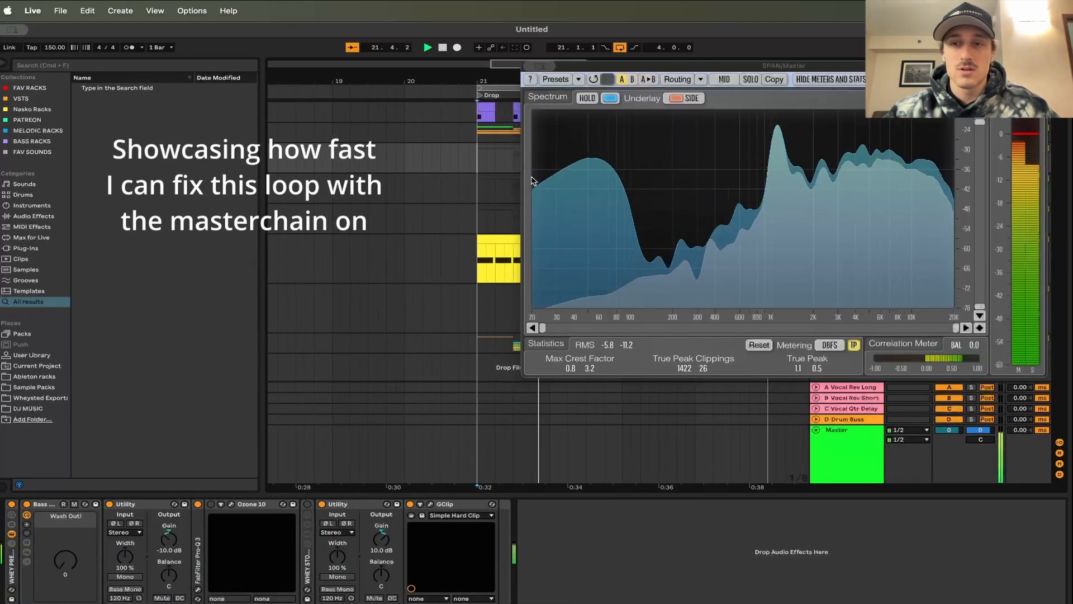
{"action": "key", "text": "super+alt+p"}
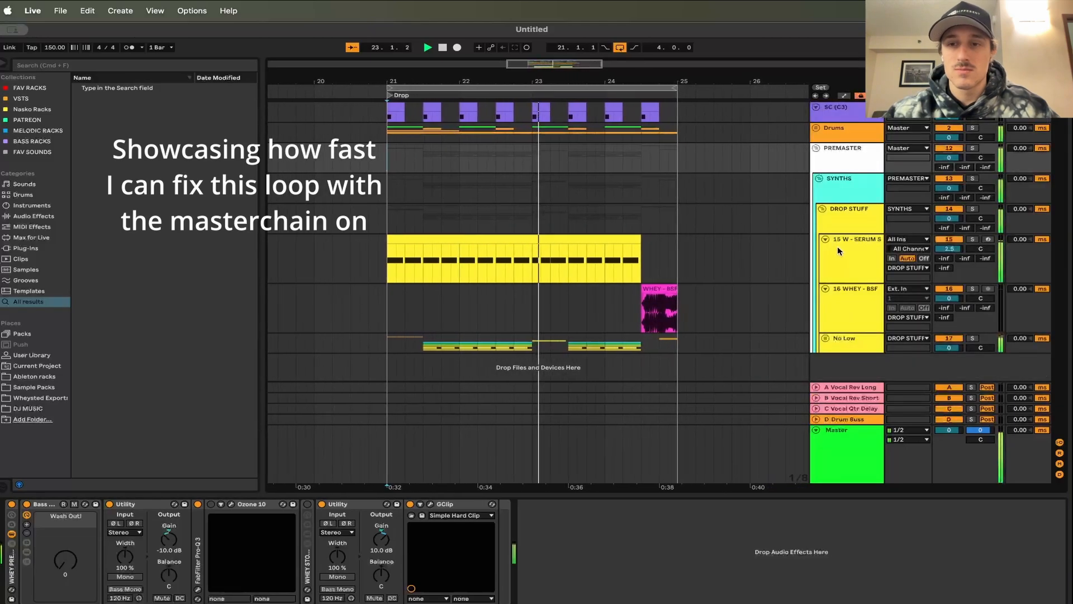
Expand the No Low group and set the GClip softness on its Chugs group to 21%
{"action": "left_click", "coordinate": [822, 210]}
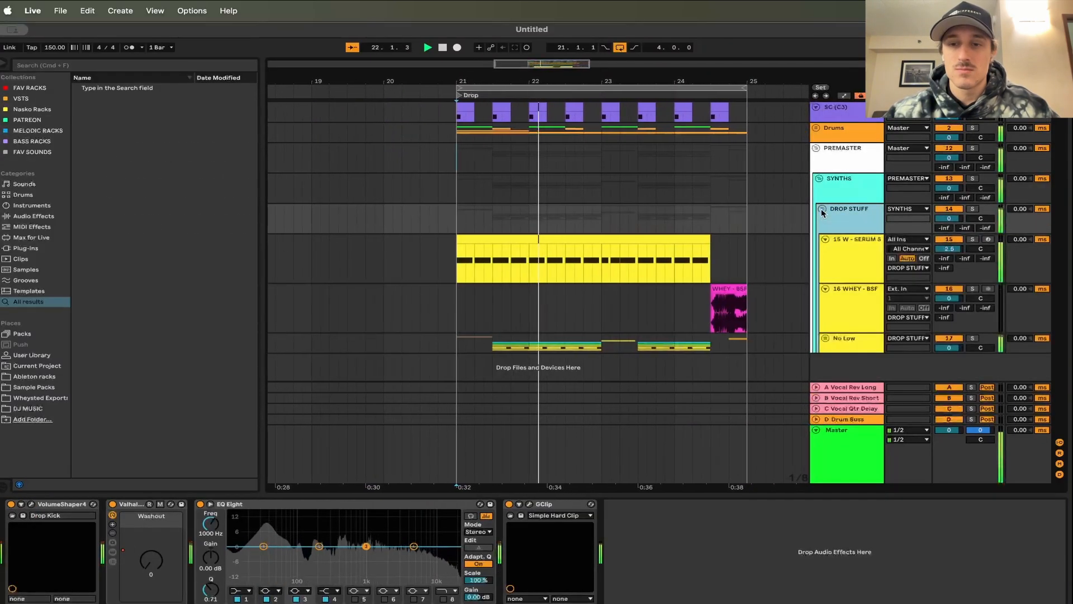
{"action": "scroll", "coordinate": [805, 327], "scroll_direction": "down", "scroll_amount": 8}
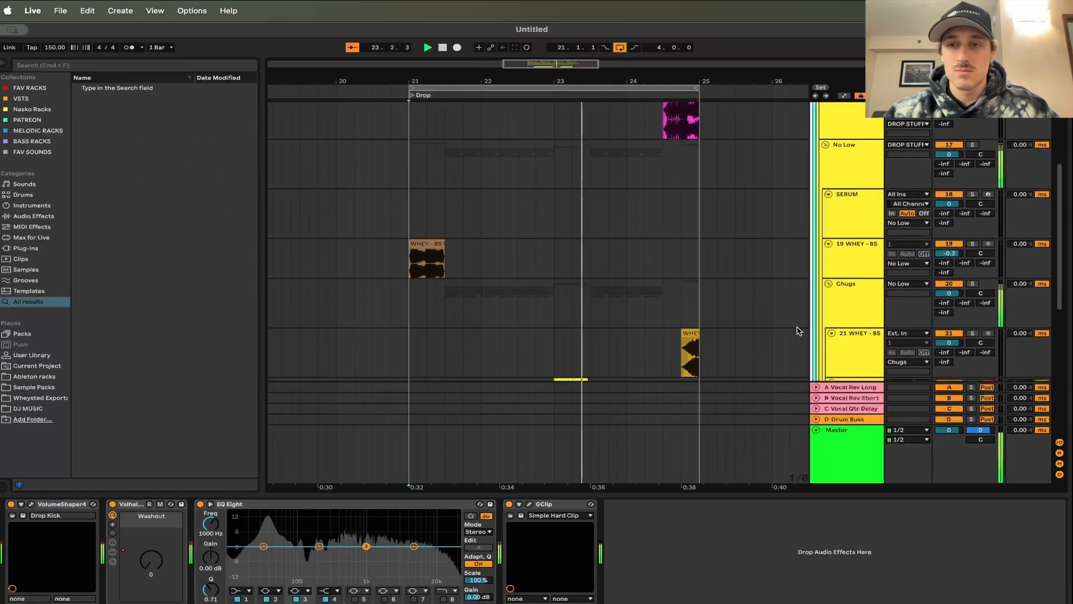
{"action": "scroll", "coordinate": [798, 331], "scroll_direction": "down", "scroll_amount": 5}
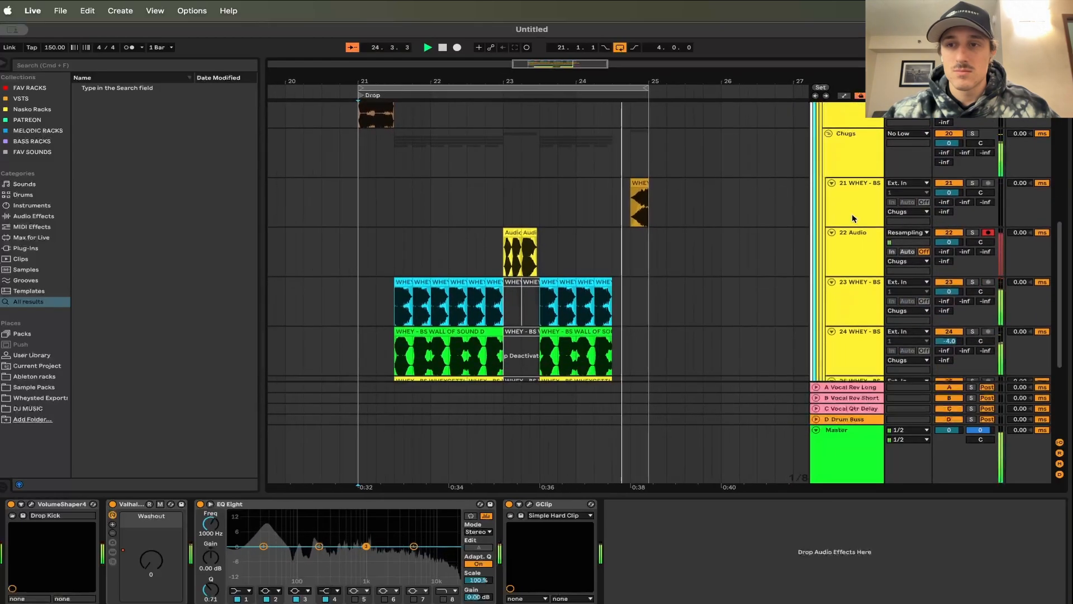
{"action": "left_click", "coordinate": [845, 163]}
{"action": "left_click", "coordinate": [433, 505]}
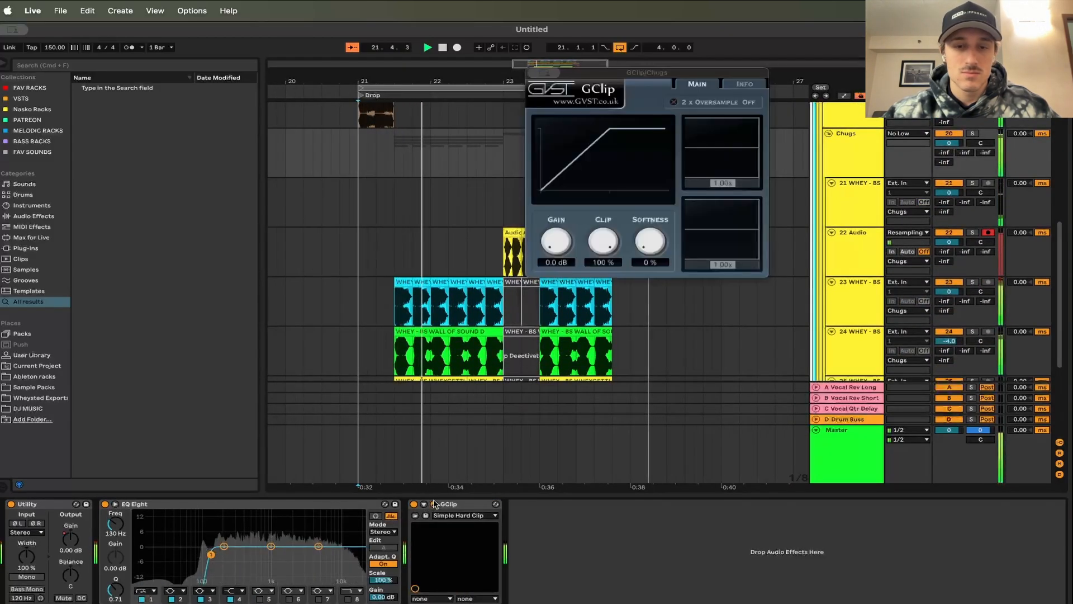
{"action": "left_click_drag", "start_coordinate": [649, 246], "coordinate": [643, 241]}
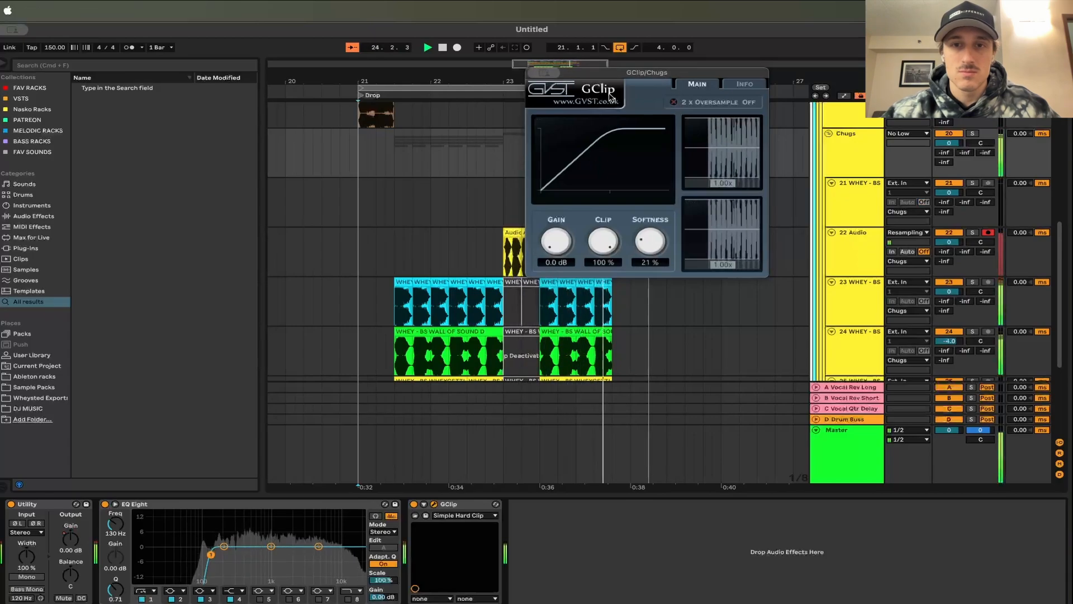
{"action": "left_click", "coordinate": [535, 73]}
Search the browser for Pro-MB and add it after GClip on the Chugs group
{"action": "left_click", "coordinate": [859, 172]}
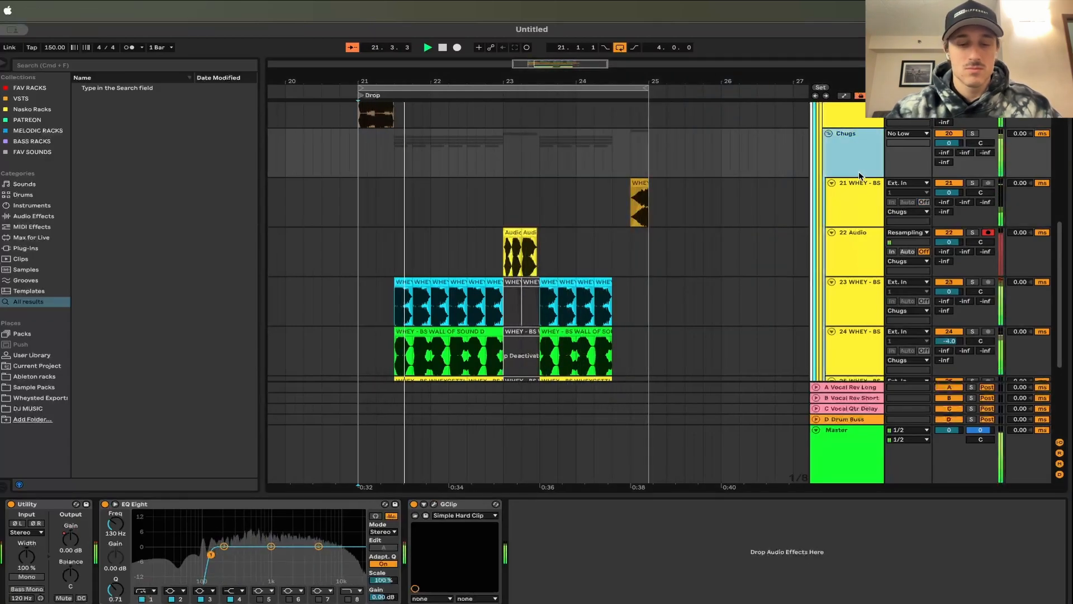
{"action": "key", "text": "super+f"}
{"action": "type", "text": "pro mb"}
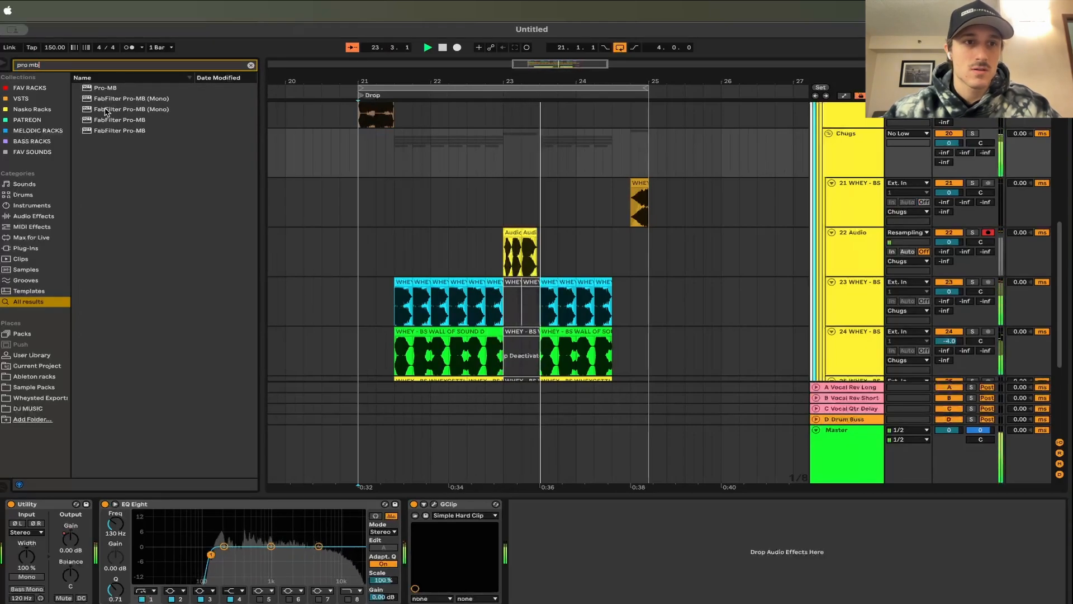
{"action": "left_click_drag", "start_coordinate": [108, 88], "coordinate": [480, 141]}
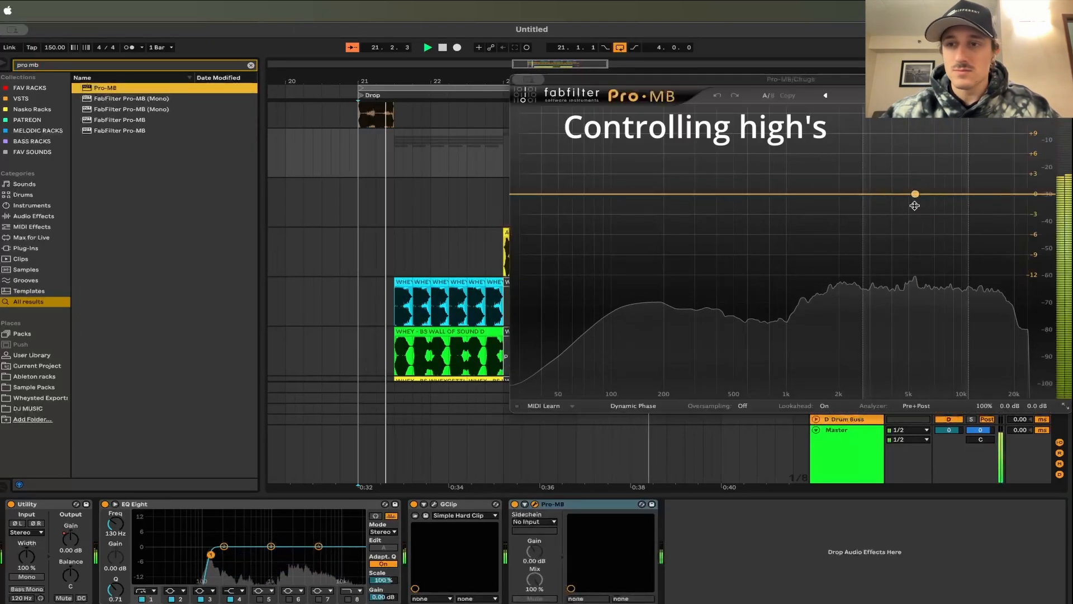
Create a compressing Pro-MB band over the highs with its low crossover at about 5.3 kHz, and check the spectrum in SPAN
{"action": "left_click", "coordinate": [989, 202]}
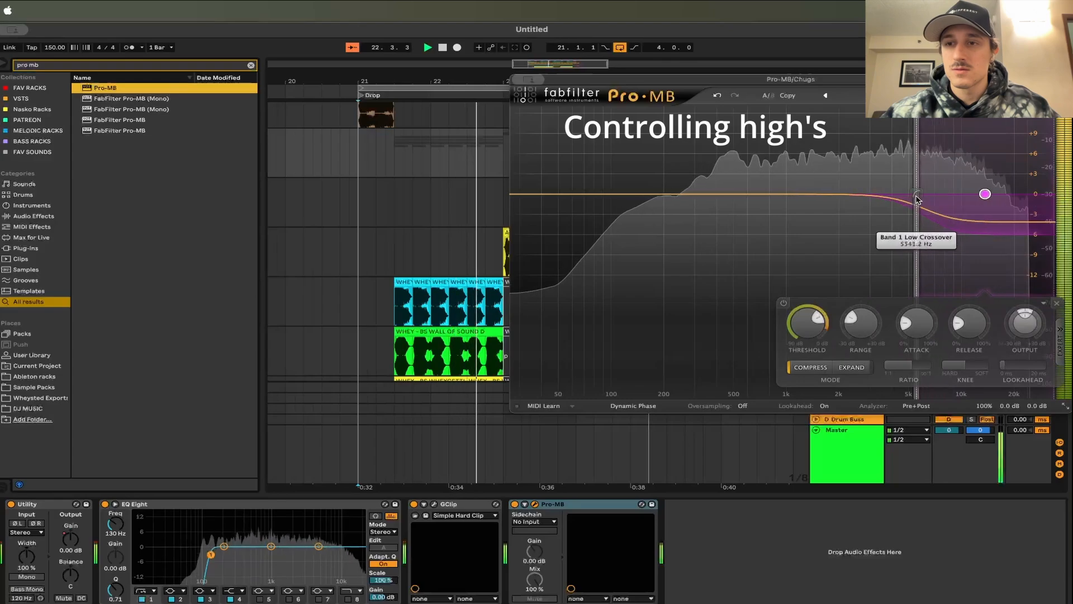
{"action": "left_click", "coordinate": [531, 81]}
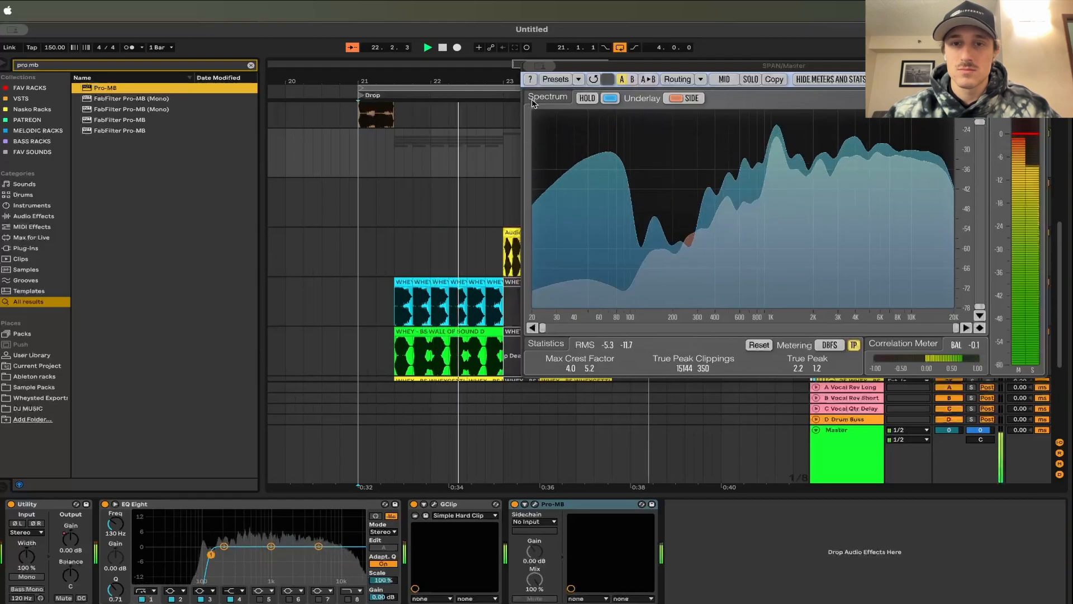
{"action": "left_click", "coordinate": [530, 65]}
Solo bass layers 26 and 25 in turn, setting track 26's volume to -3.4 dB and track 25's to -4.1 dB
{"action": "scroll", "coordinate": [579, 250], "scroll_direction": "down", "scroll_amount": 5}
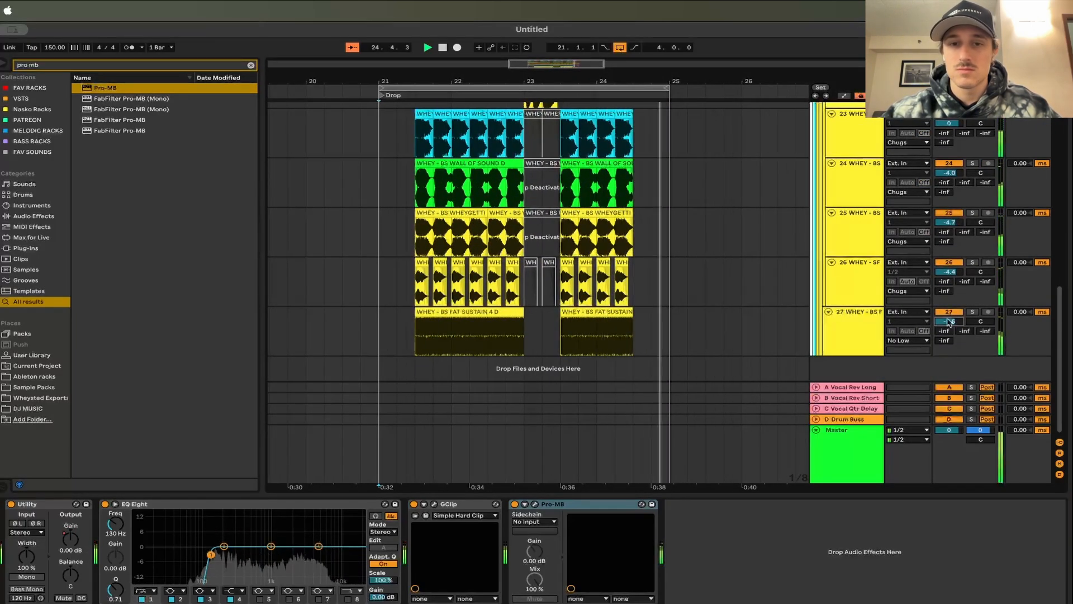
{"action": "left_click", "coordinate": [859, 284]}
{"action": "key", "text": "s"}
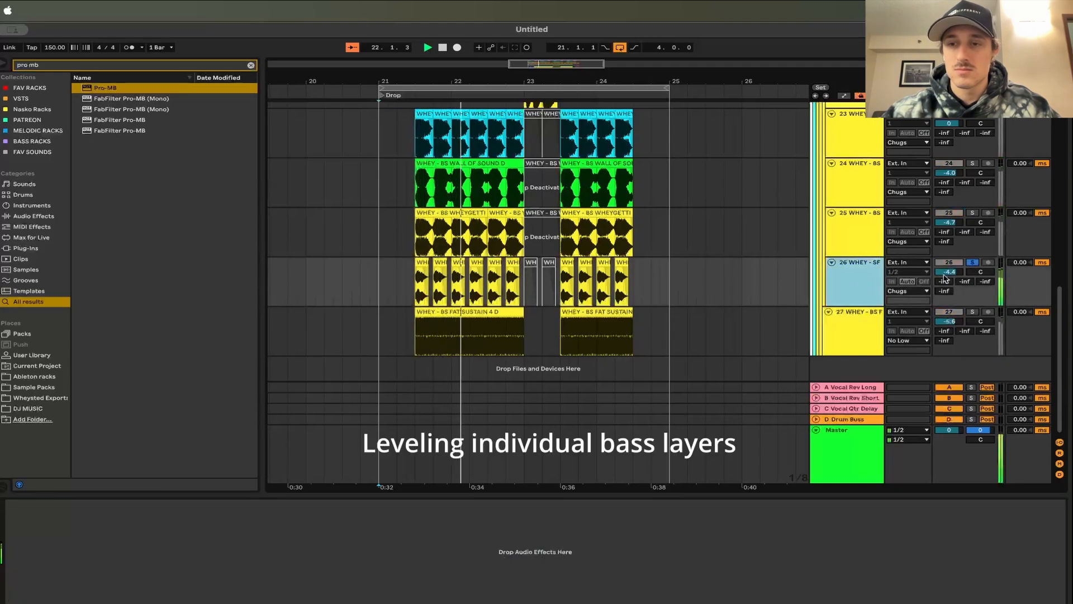
{"action": "left_click_drag", "start_coordinate": [957, 274], "coordinate": [958, 268]}
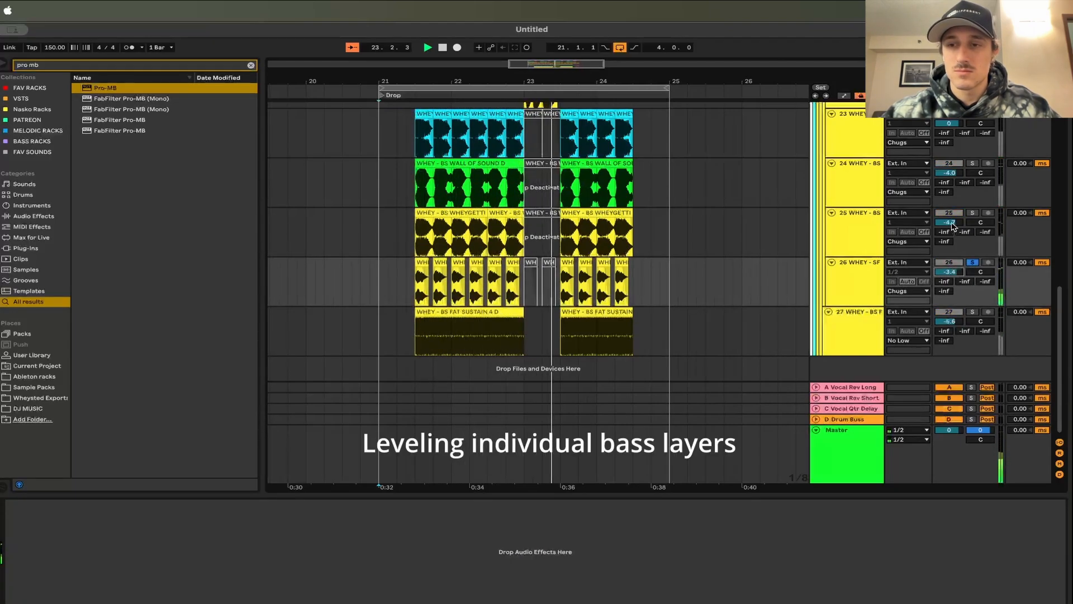
{"action": "left_click", "coordinate": [857, 227]}
{"action": "key", "text": "s"}
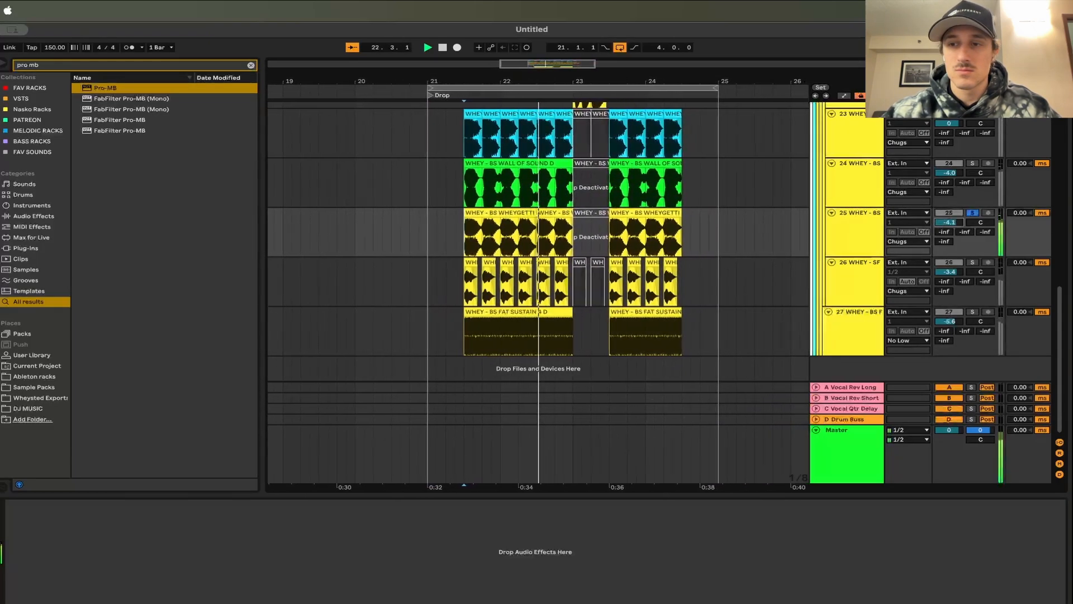
Solo the wall of sound layer on track 24 and add an EQ Eight to it
{"action": "left_click", "coordinate": [865, 179]}
{"action": "key", "text": "s"}
{"action": "key", "text": "space"}
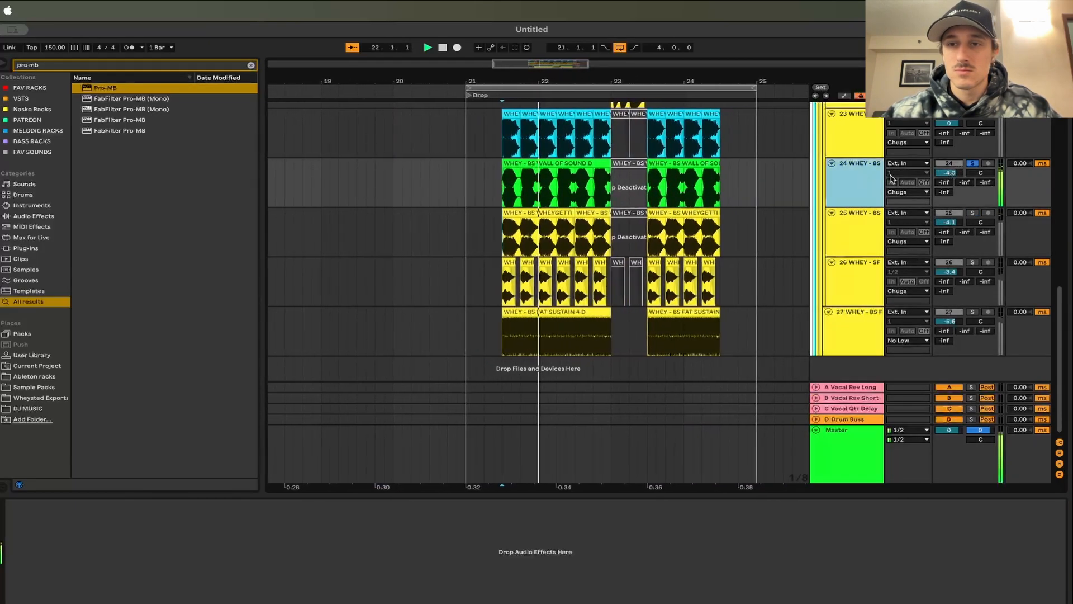
{"action": "key", "text": "super+f"}
{"action": "type", "text": "eq"}
{"action": "key", "text": "Down"}
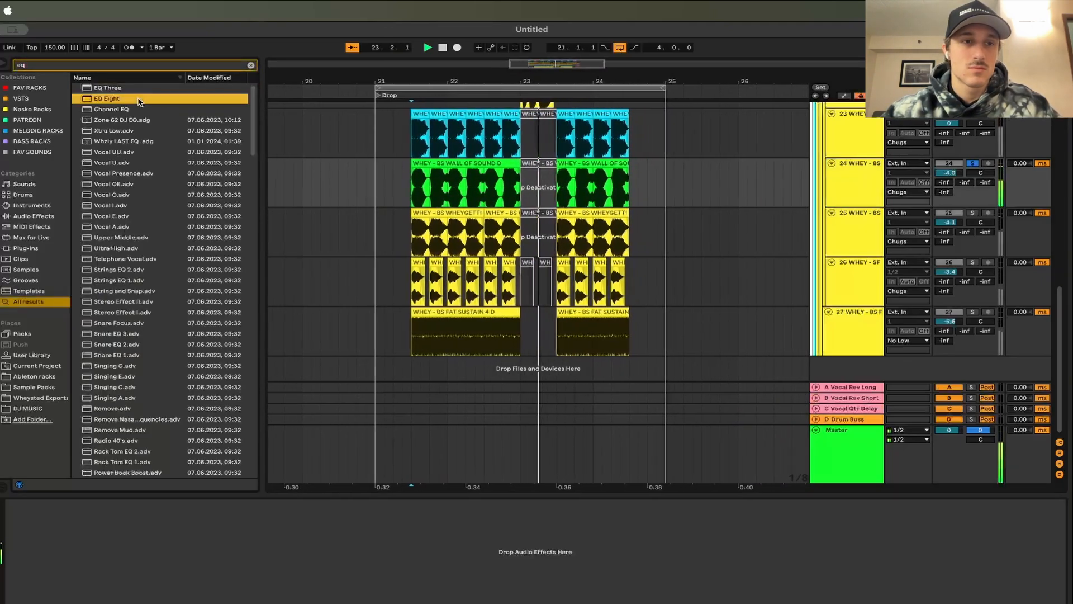
{"action": "key", "text": "Return"}
In track 24's EQ Eight, cut 454 Hz by 4.34 dB and enable band 8 as a high cut at 10.6 kHz
{"action": "left_click_drag", "start_coordinate": [177, 546], "coordinate": [153, 556]}
{"action": "key", "text": "space"}
{"action": "key", "text": "space"}
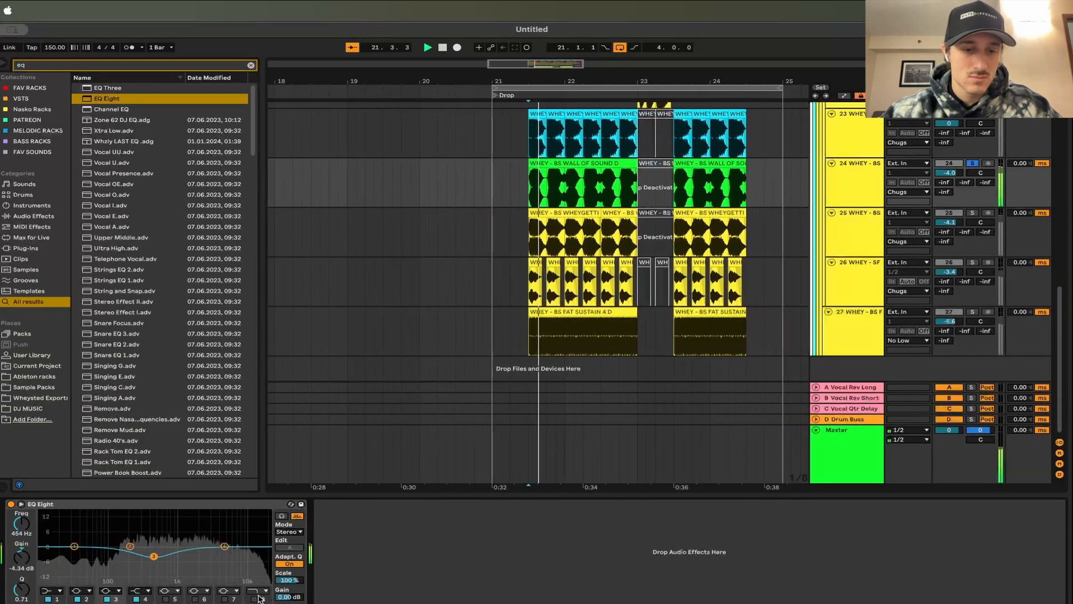
{"action": "left_click", "coordinate": [254, 599]}
{"action": "left_click_drag", "start_coordinate": [17, 525], "coordinate": [17, 539]}
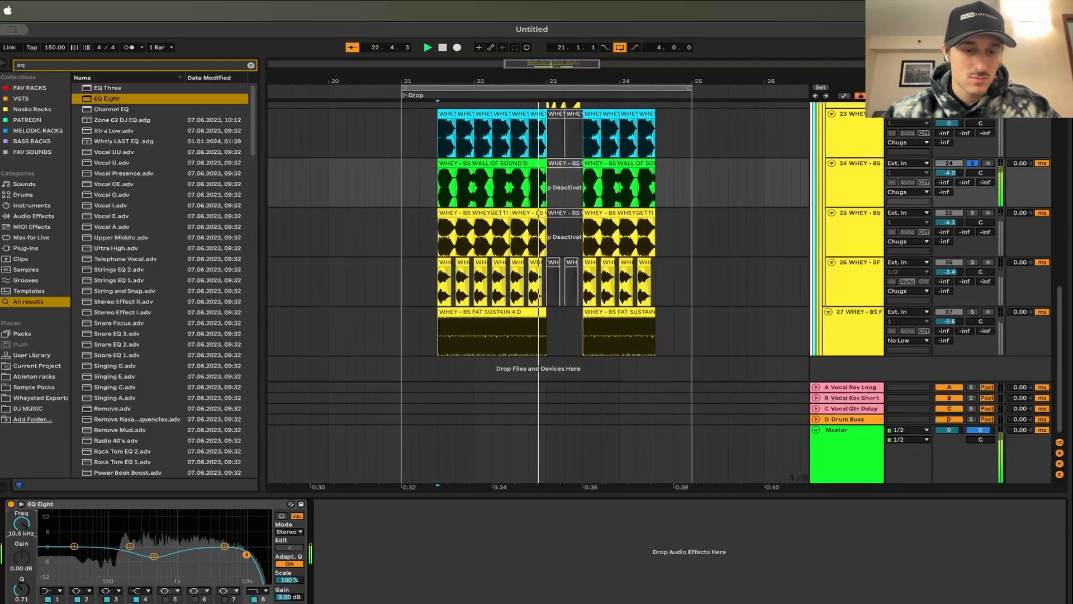
Solo the blue bass layer on track 23 and add an EQ Eight to it
{"action": "scroll", "coordinate": [572, 200], "scroll_direction": "up", "scroll_amount": 1}
{"action": "scroll", "coordinate": [572, 200], "scroll_direction": "up", "scroll_amount": 2}
{"action": "key", "text": "space"}
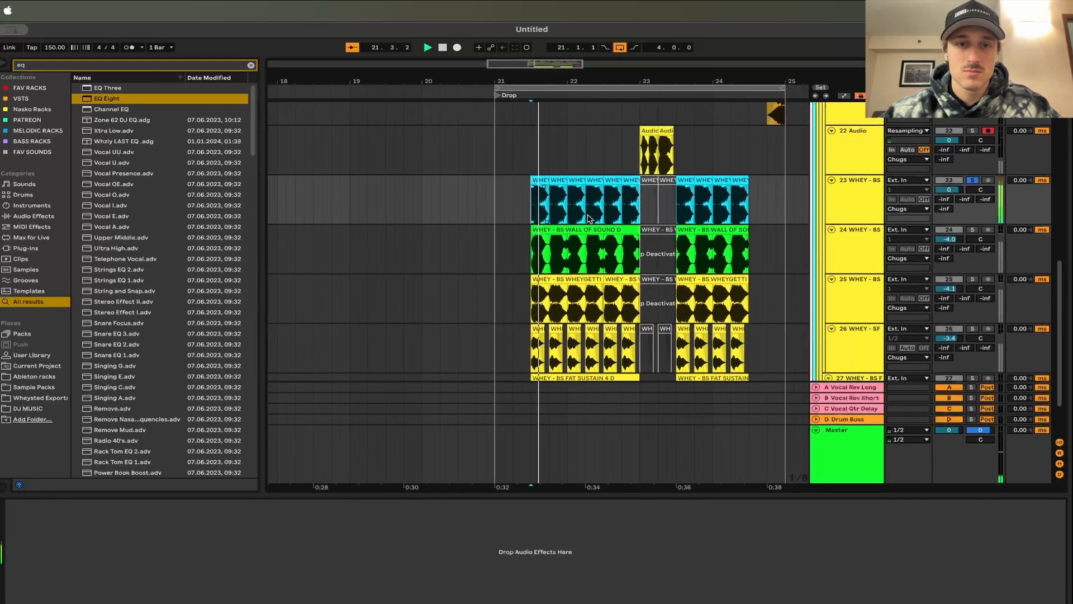
{"action": "left_click", "coordinate": [867, 193]}
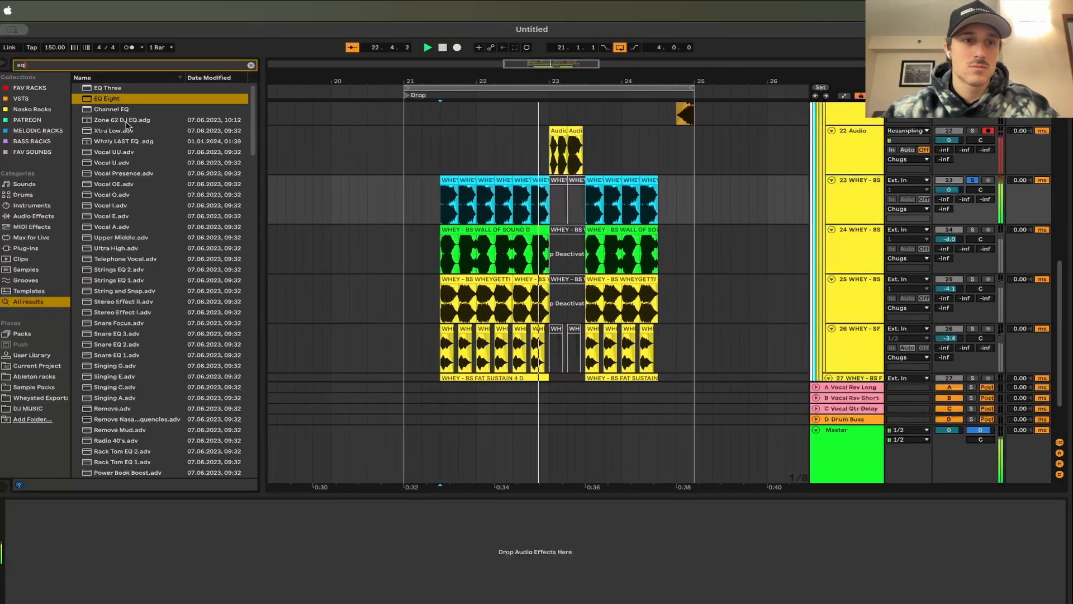
{"action": "double_click", "coordinate": [127, 99]}
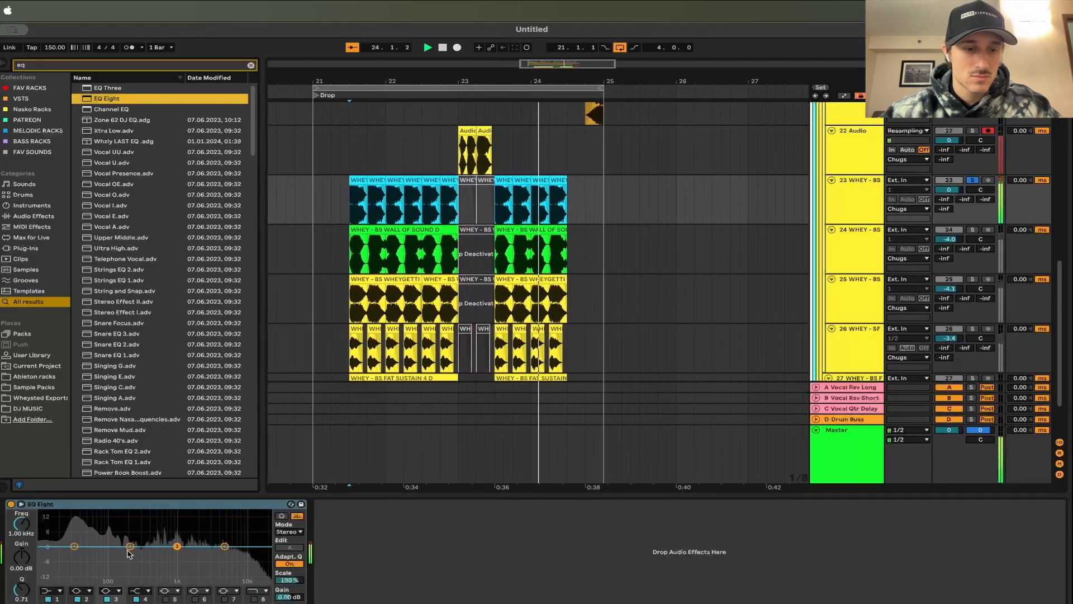
In track 23's EQ Eight, change band 1 to a low cut and dip band 3 by 2.60 dB at 2.67 kHz
{"action": "left_click", "coordinate": [52, 590]}
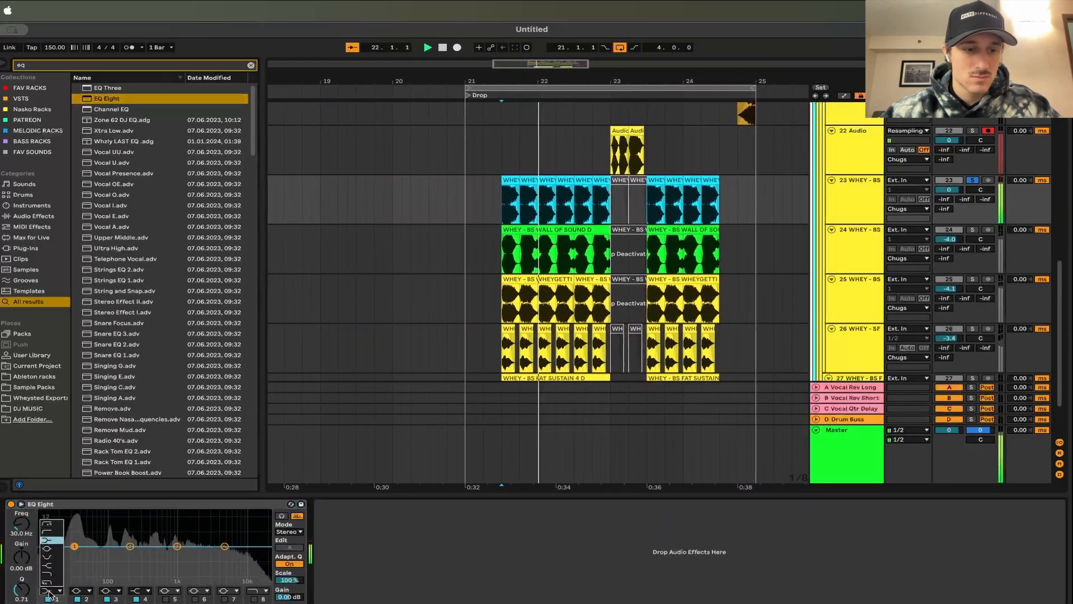
{"action": "left_click", "coordinate": [53, 532]}
{"action": "mouse_move", "coordinate": [75, 553]}
{"action": "left_mouse_down"}
{"action": "mouse_move", "coordinate": [186, 546]}
{"action": "mouse_move", "coordinate": [155, 536]}
{"action": "mouse_move", "coordinate": [206, 552]}
{"action": "left_mouse_up"}
{"action": "key", "text": "space"}
{"action": "key", "text": "space"}
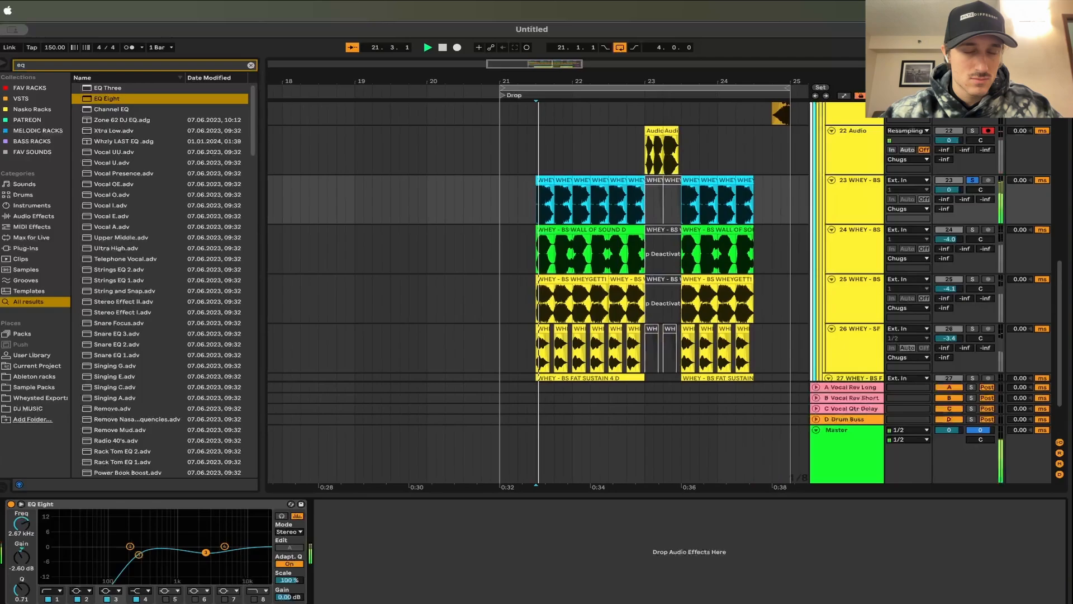
Turn off track 23's solo, replay the full drop and set the 22 Audio track's volume to -0.4 dB
{"action": "key", "text": "s"}
{"action": "key", "text": "space"}
{"action": "key", "text": "space"}
{"action": "scroll", "coordinate": [559, 252], "scroll_direction": "up", "scroll_amount": 3}
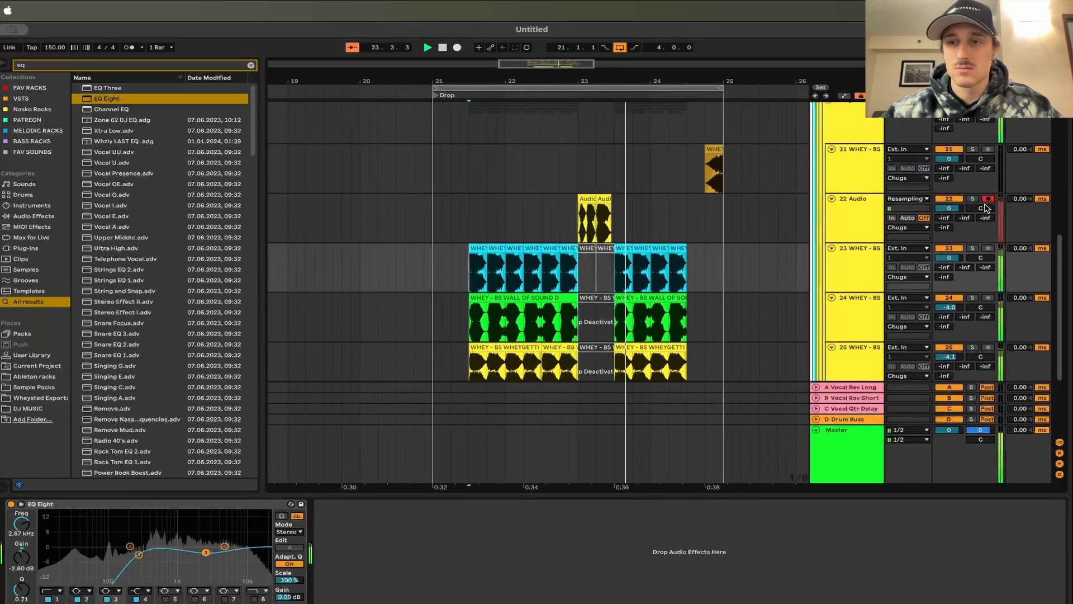
{"action": "key", "text": "space"}
{"action": "key", "text": "space"}
Check the spectrum of the releveled full drop in the Master's SPAN during playback, and close the analyzer
{"action": "scroll", "coordinate": [694, 199], "scroll_direction": "up", "scroll_amount": 8}
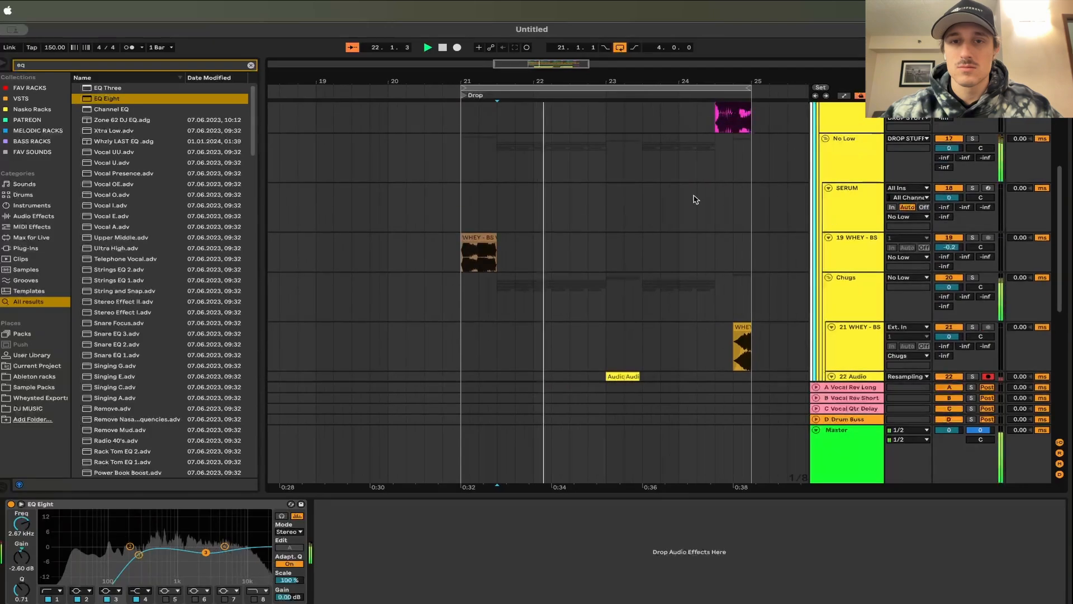
{"action": "key", "text": "super+alt+p"}
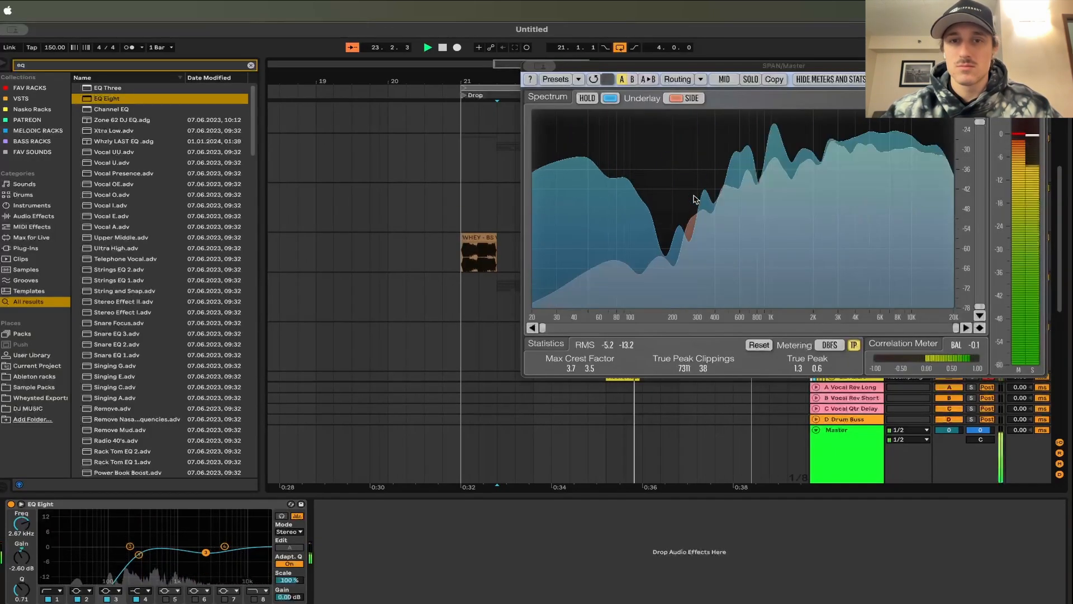
{"action": "key", "text": "super+alt+p"}
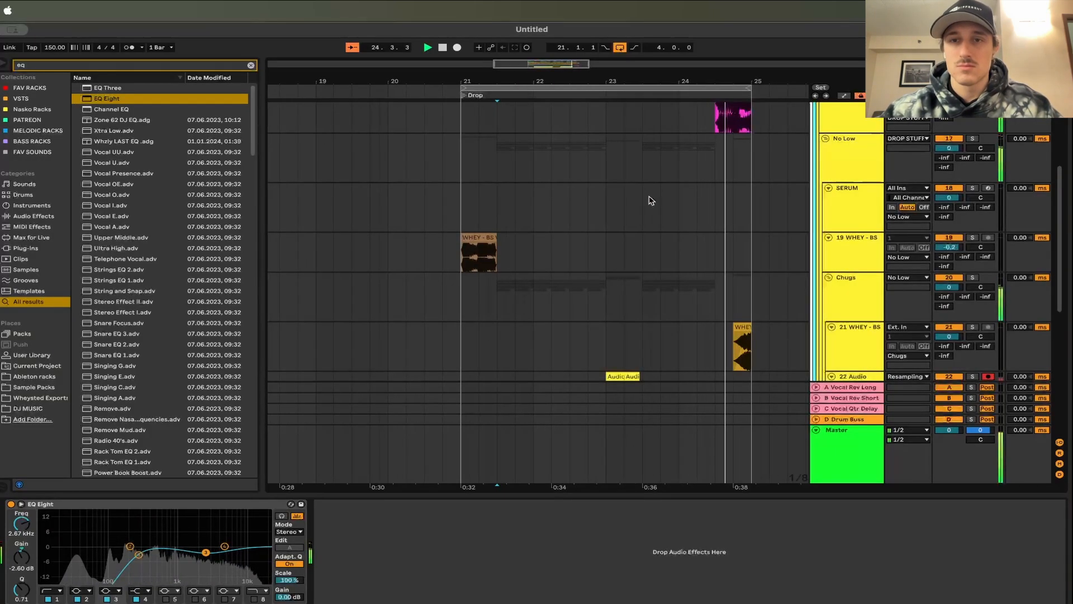
View the PREMASTER group's device chain, stop playback, and look over the individual bass layers in the Chugs group
{"action": "scroll", "coordinate": [649, 200], "scroll_direction": "up", "scroll_amount": 8}
{"action": "left_click", "coordinate": [770, 156]}
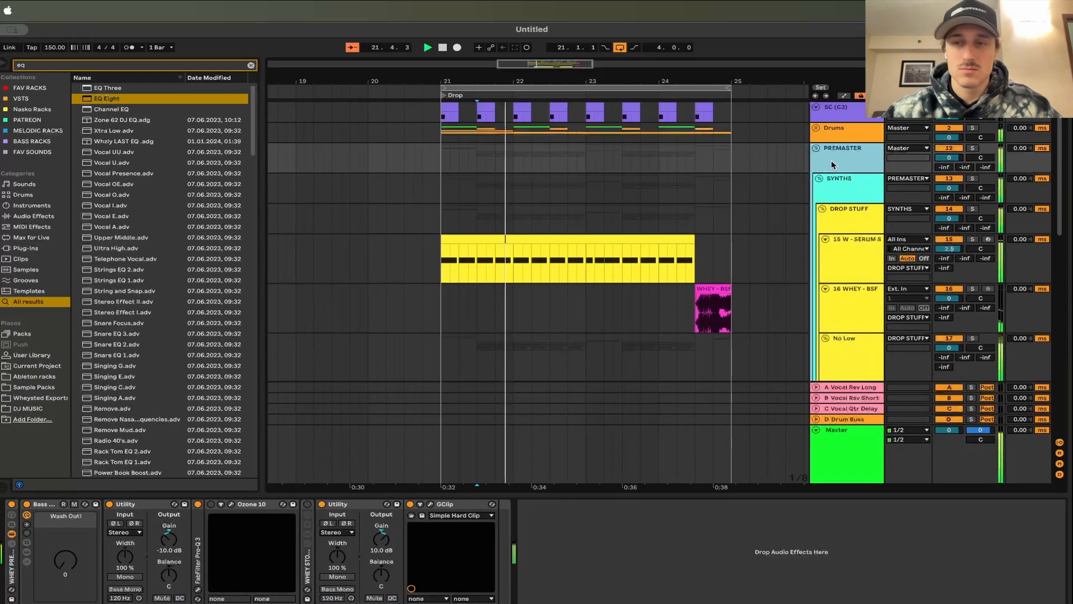
{"action": "key", "text": "space"}
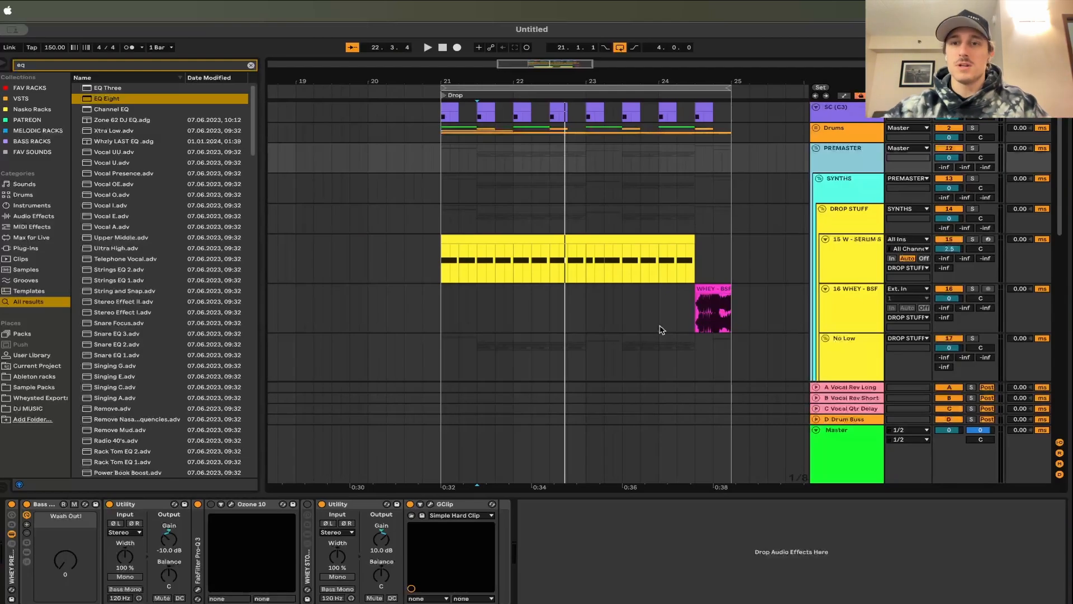
{"action": "scroll", "coordinate": [682, 280], "scroll_direction": "down", "scroll_amount": 4}
{"action": "scroll", "coordinate": [682, 277], "scroll_direction": "up", "scroll_amount": 5}
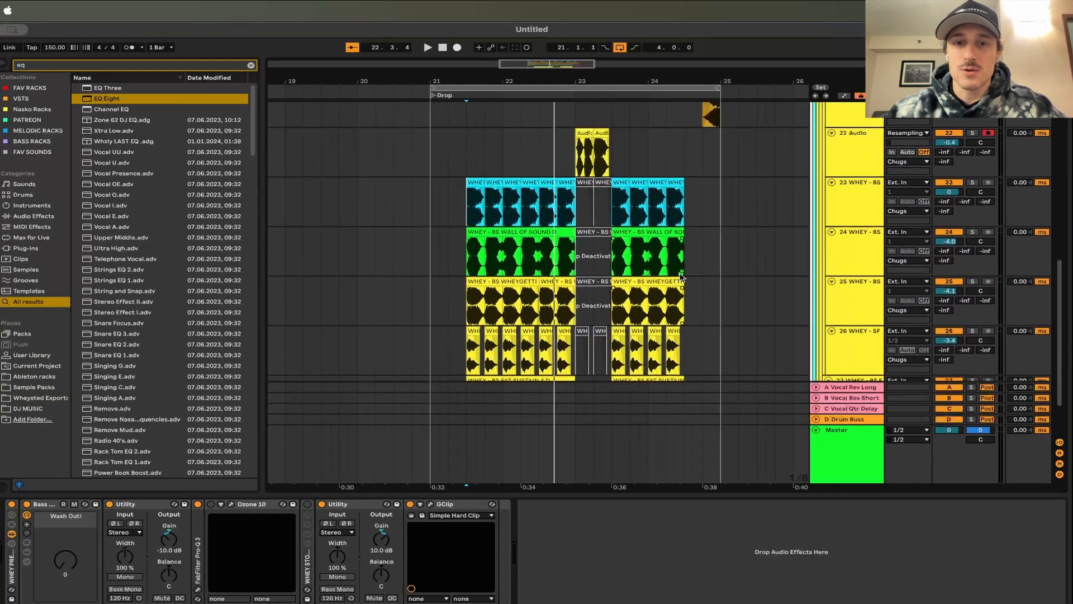
{"action": "left_click", "coordinate": [822, 210]}
{"action": "scroll", "coordinate": [615, 190], "scroll_direction": "right", "scroll_amount": 1}
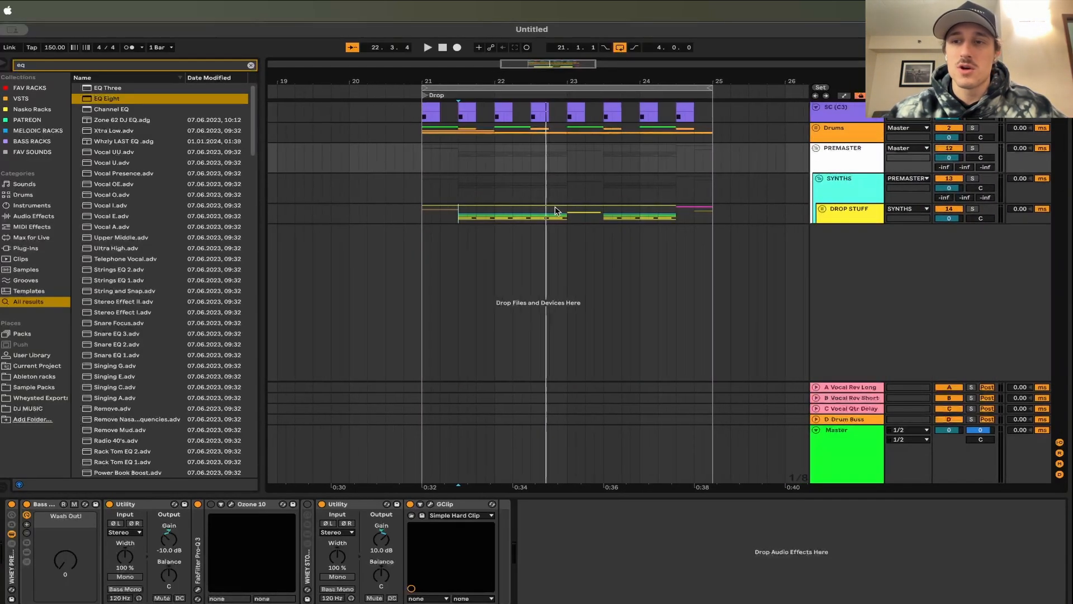
{"action": "left_click", "coordinate": [834, 462]}
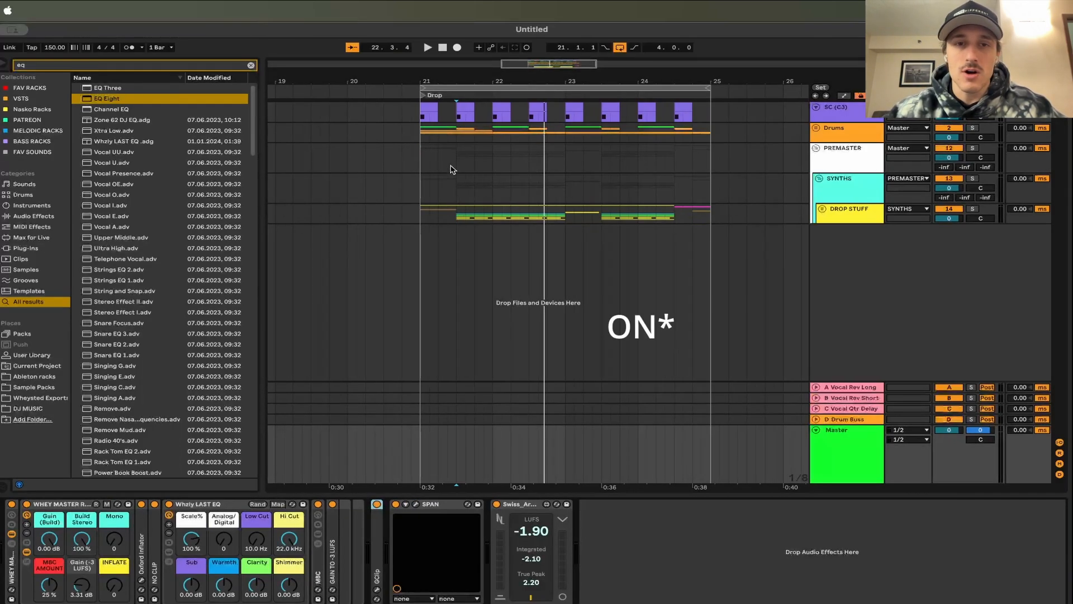
{"action": "left_click_drag", "start_coordinate": [421, 136], "coordinate": [493, 218]}
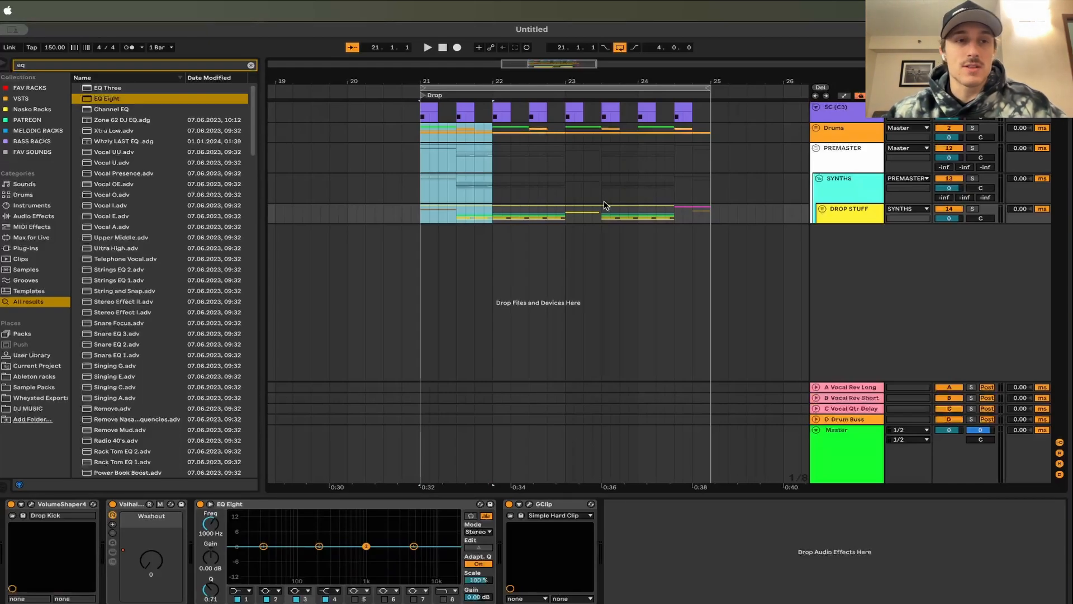
{"action": "left_click", "coordinate": [843, 441]}
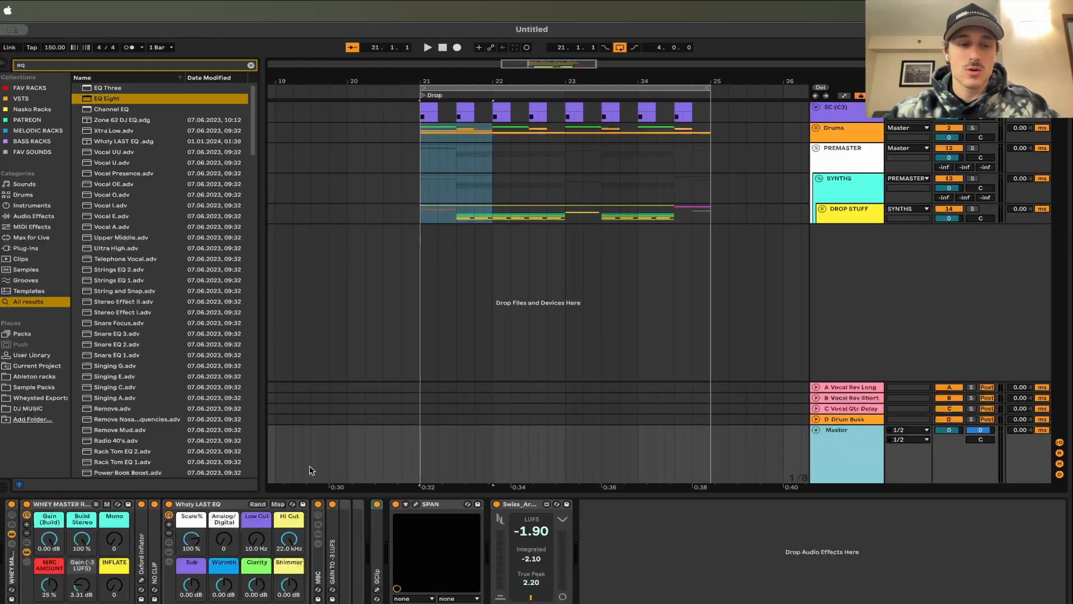
{"action": "left_click", "coordinate": [817, 129]}
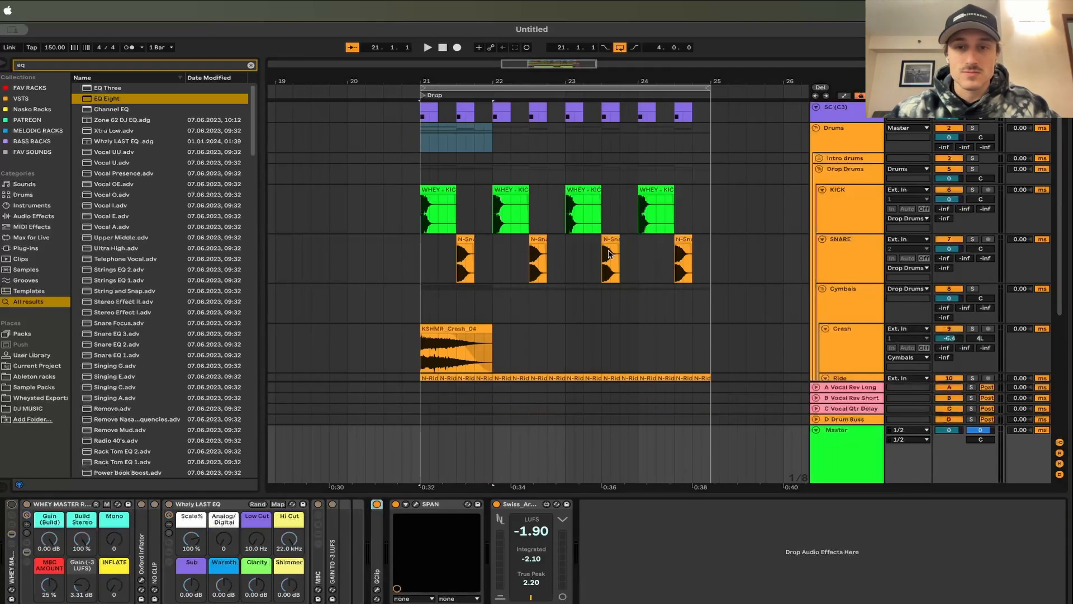
Raise the KICK track's volume to 4.0 dB while starting and stopping the drop to hear the change
{"action": "left_click", "coordinate": [946, 194]}
{"action": "left_click_drag", "start_coordinate": [948, 198], "coordinate": [948, 187]}
{"action": "key", "text": "space"}
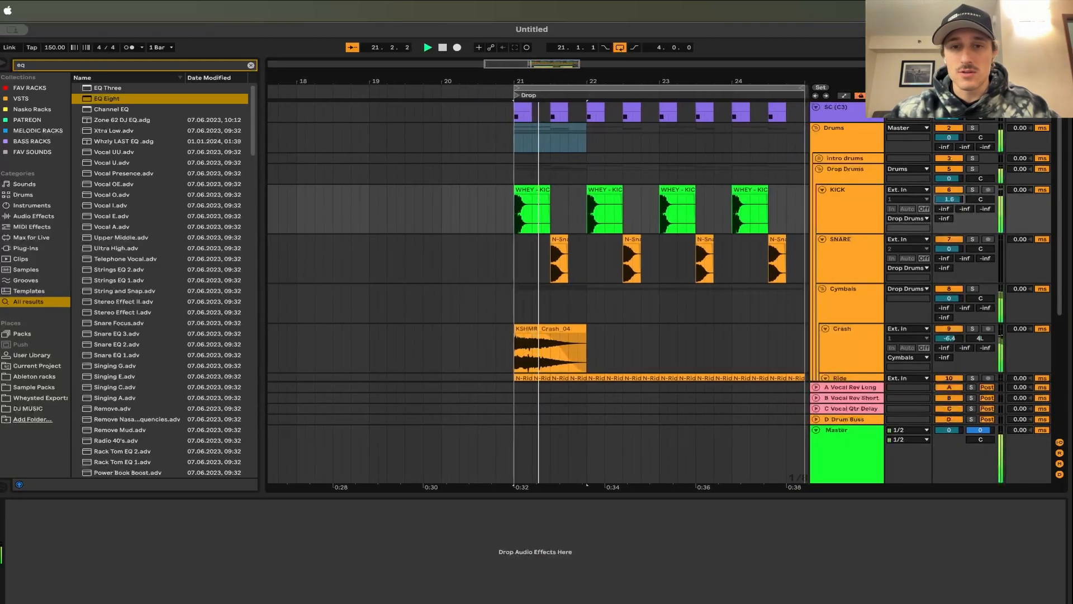
{"action": "key", "text": "space"}
{"action": "key", "text": "space"}
{"action": "key", "text": "space"}
{"action": "key", "text": "space"}
{"action": "key", "text": "space"}
{"action": "key", "text": "space"}
{"action": "key", "text": "space"}
{"action": "key", "text": "space"}
{"action": "key", "text": "space"}
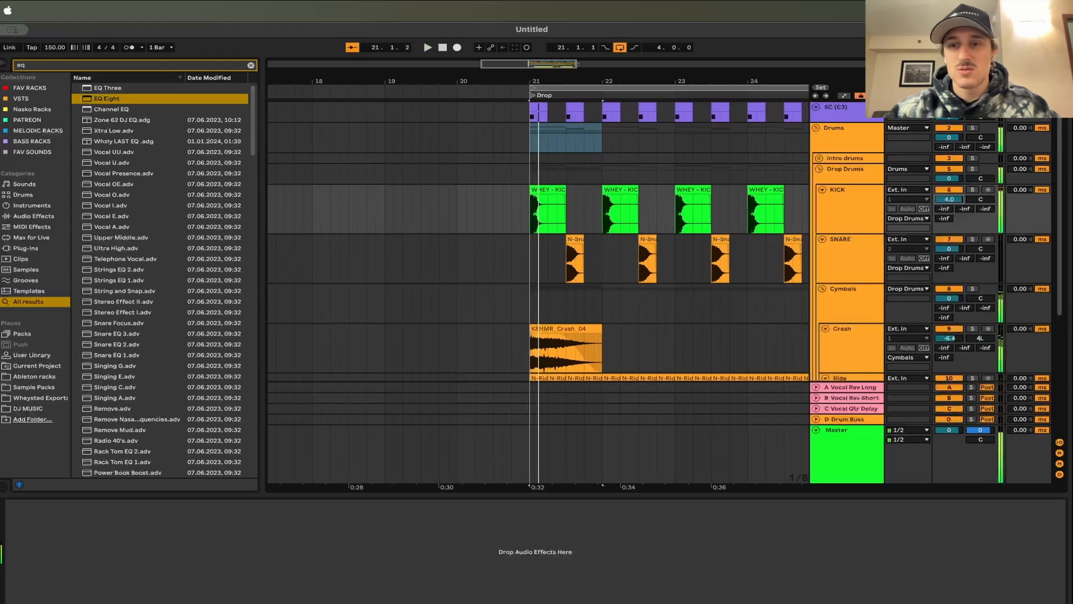
{"action": "key", "text": "space"}
Raise the SNARE track's volume to 2.3 dB and replay the drop
{"action": "left_click_drag", "start_coordinate": [949, 249], "coordinate": [949, 249]}
{"action": "key", "text": "space"}
{"action": "key", "text": "space"}
{"action": "key", "text": "space"}
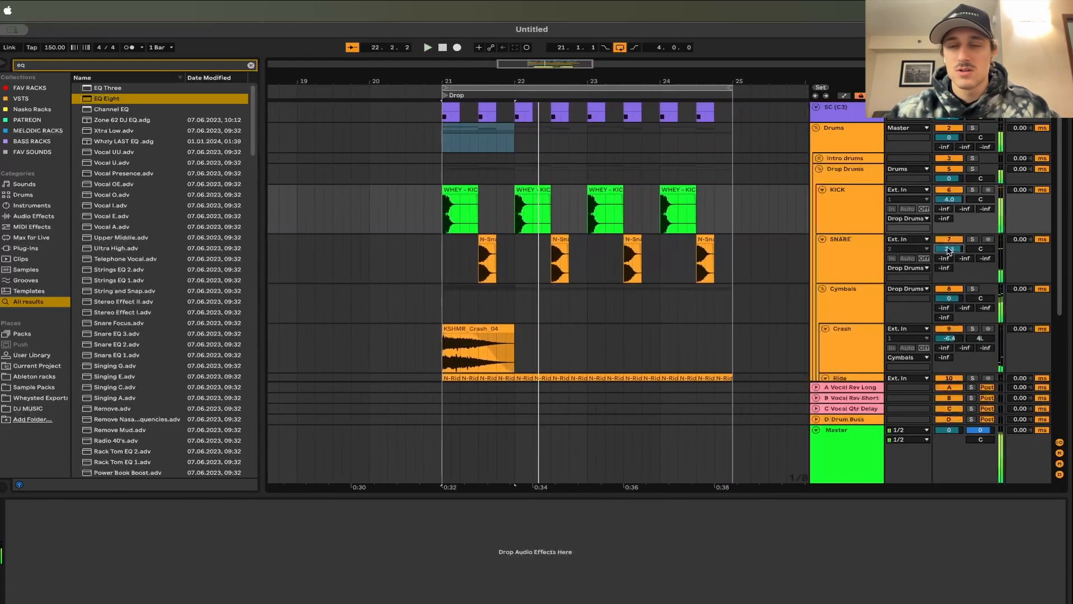
Compare the boosted drums in the Master's loudness meter during playback, toggling the WHEY MASTER rack and leaving it off
{"action": "left_click", "coordinate": [853, 429]}
{"action": "key", "text": "space"}
{"action": "key", "text": "space"}
{"action": "left_click", "coordinate": [12, 504]}
{"action": "key", "text": "space"}
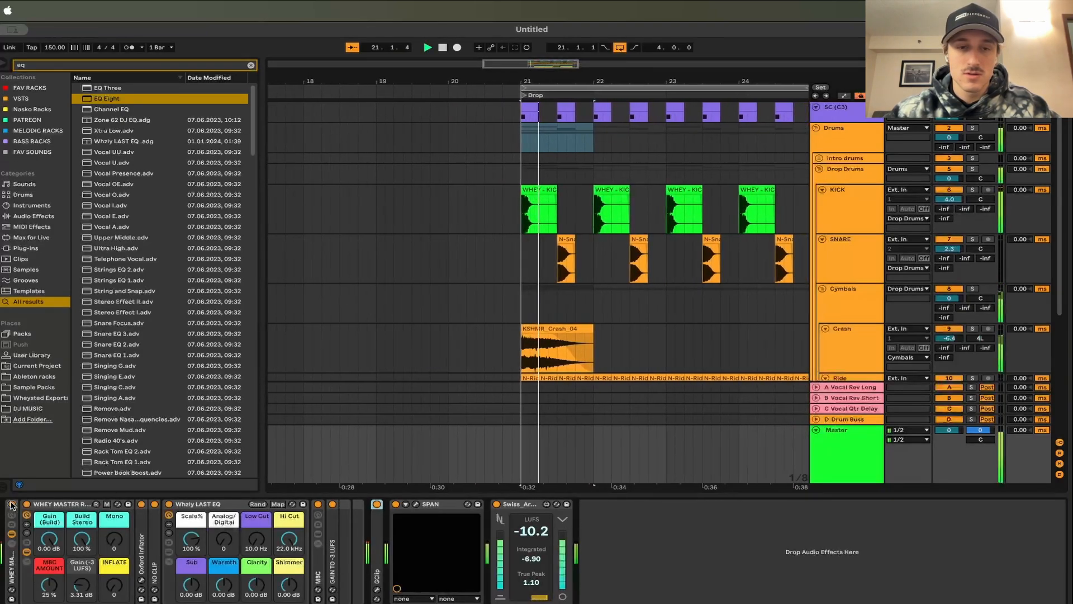
{"action": "key", "text": "space"}
{"action": "key", "text": "space"}
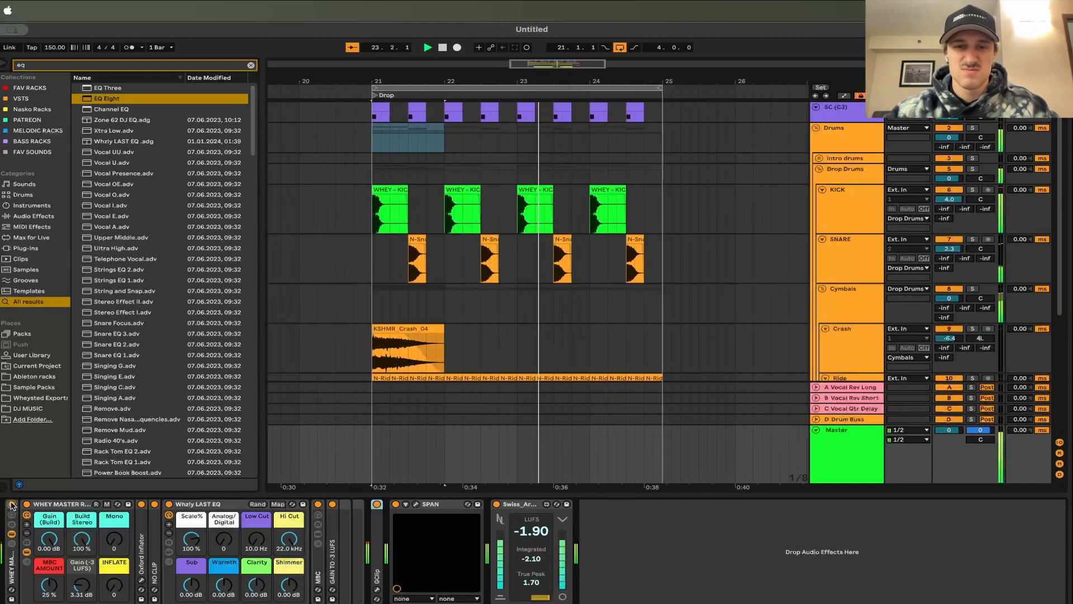
{"action": "key", "text": "space"}
{"action": "left_click", "coordinate": [12, 504]}
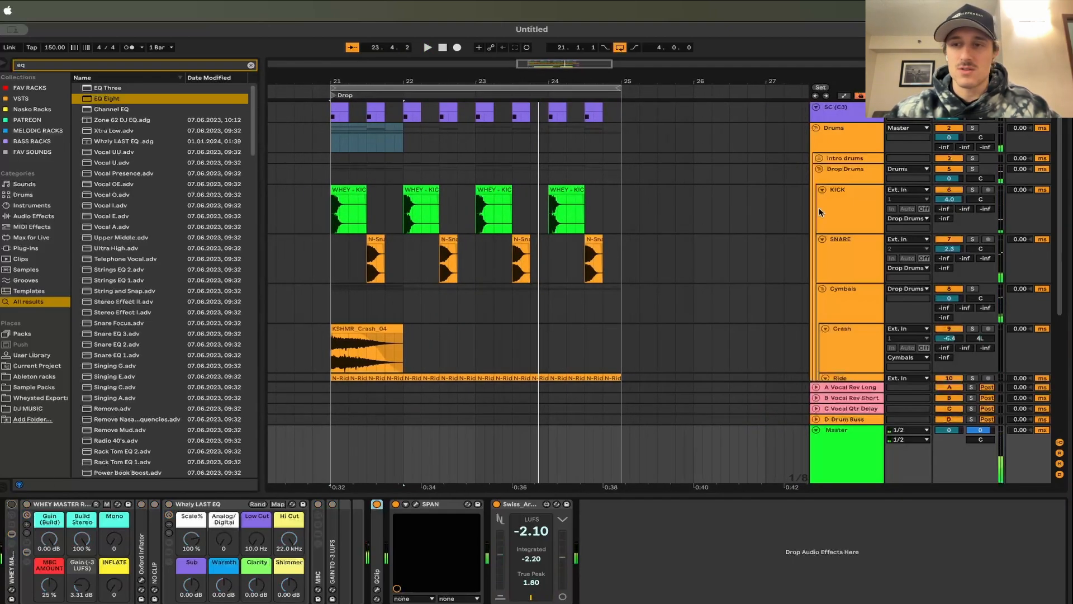
Reset the KICK and SNARE volumes to 0 dB and look over the cymbal tracks
{"action": "double_click", "coordinate": [956, 197]}
{"action": "double_click", "coordinate": [949, 248]}
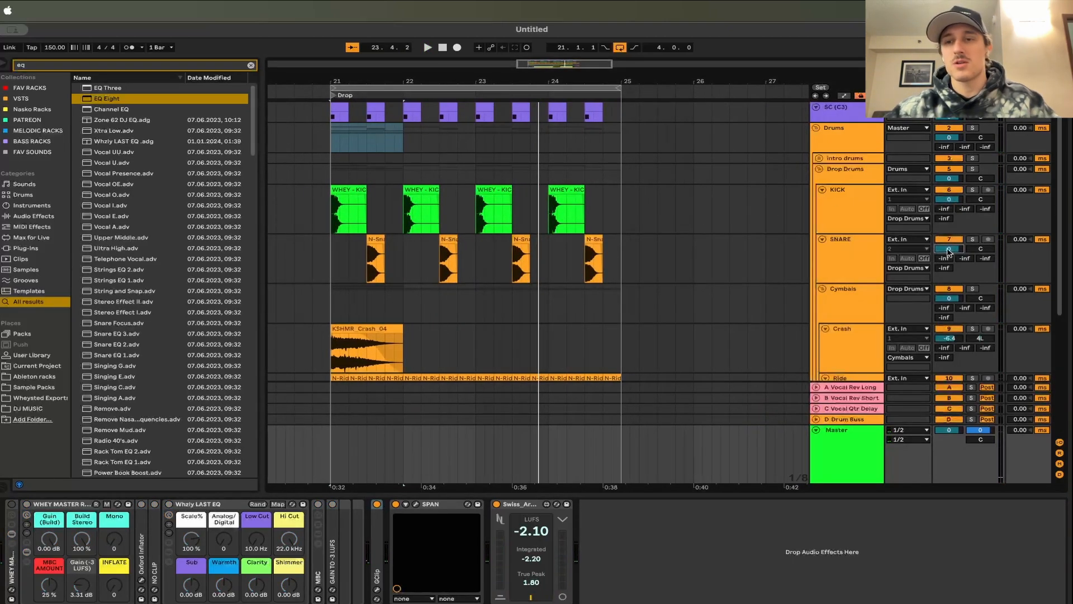
{"action": "scroll", "coordinate": [535, 235], "scroll_direction": "down", "scroll_amount": 5}
{"action": "scroll", "coordinate": [536, 234], "scroll_direction": "left", "scroll_amount": 3}
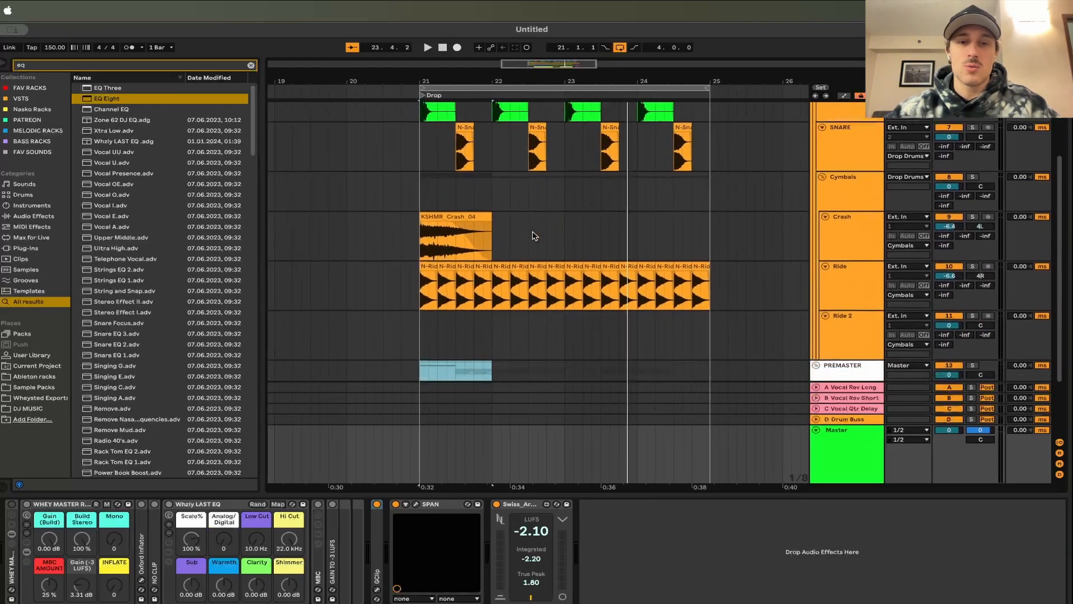
{"action": "left_click", "coordinate": [838, 453]}
{"action": "double_click", "coordinate": [838, 454]}
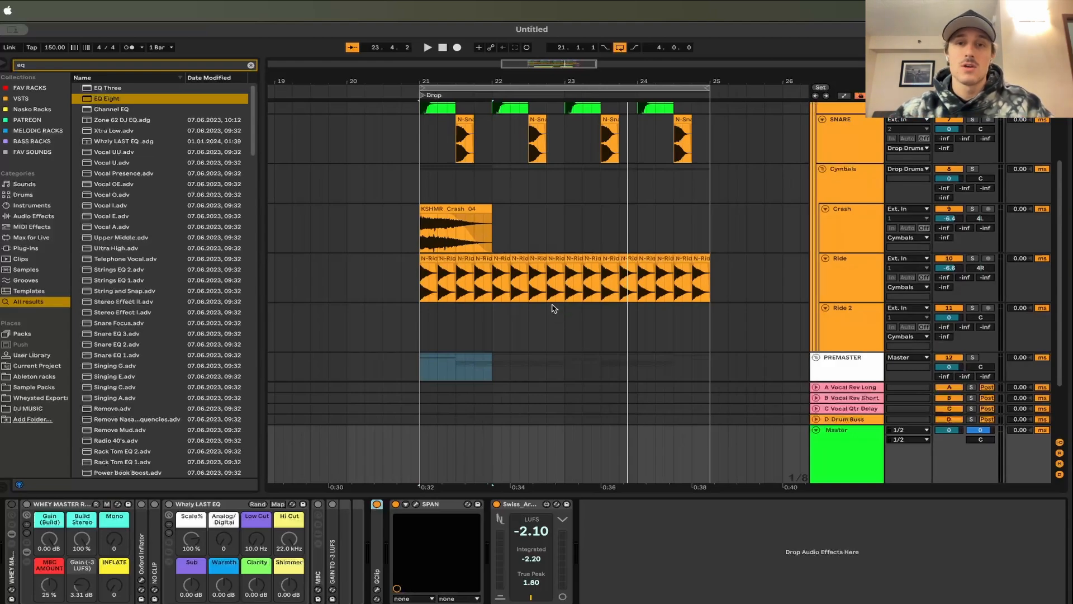
{"action": "scroll", "coordinate": [576, 219], "scroll_direction": "up", "scroll_amount": 5}
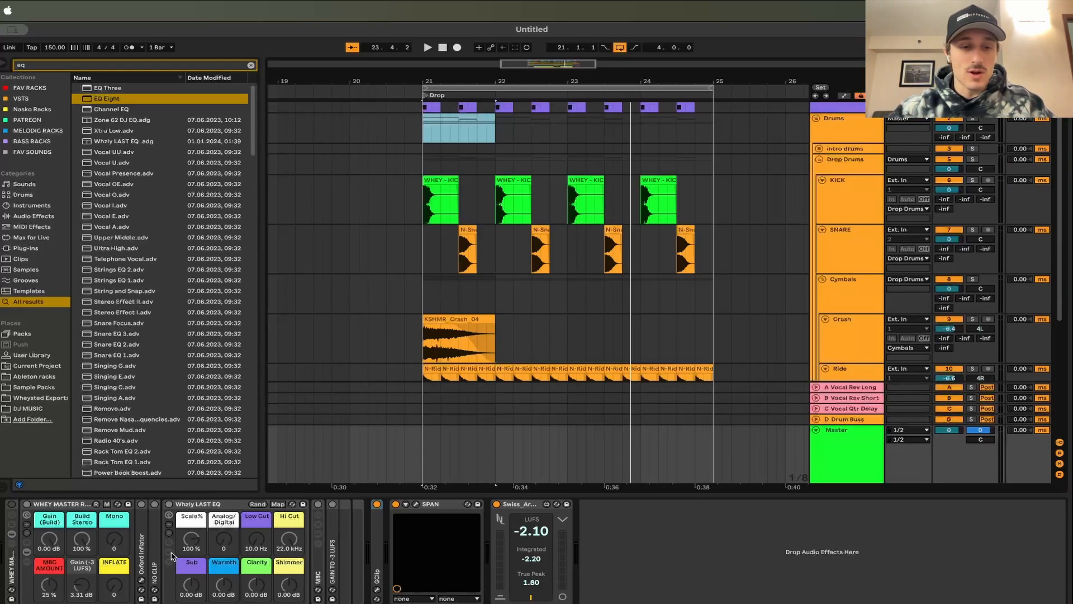
Turn the Master's WHEY MASTER rack on and show the EQ Eight inside the Whzly LAST EQ rack
{"action": "left_click", "coordinate": [12, 505]}
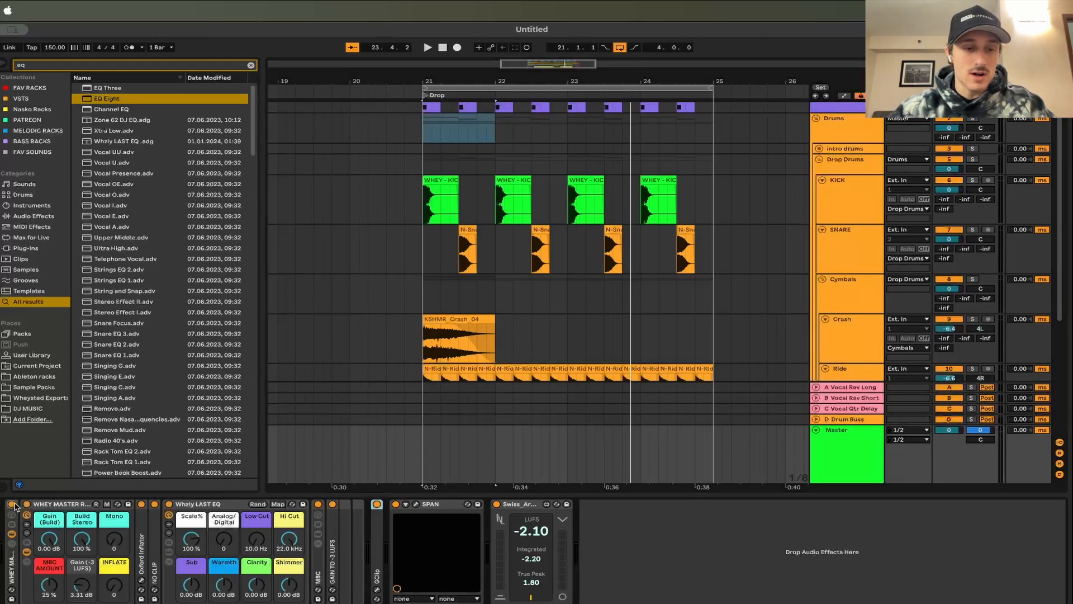
{"action": "left_click", "coordinate": [169, 552]}
Try Shimmer at 4.13 dB, Low Cut at 20.7 Hz and Warmth at -2.95 dB in Whzly LAST EQ, and undo these changes
{"action": "left_click_drag", "start_coordinate": [286, 572], "coordinate": [256, 539]}
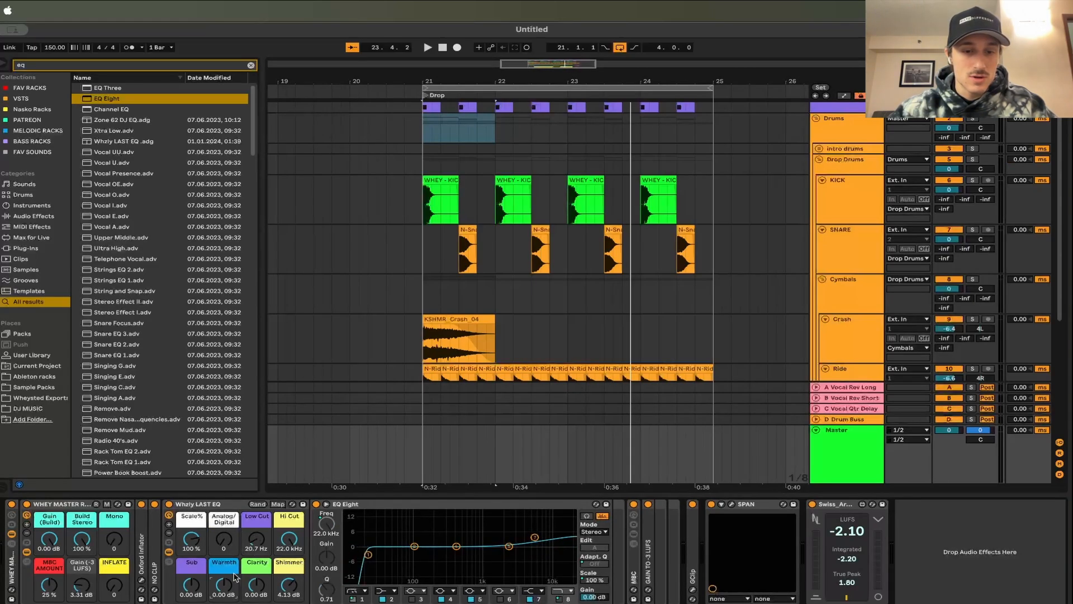
{"action": "left_click_drag", "start_coordinate": [233, 574], "coordinate": [234, 590]}
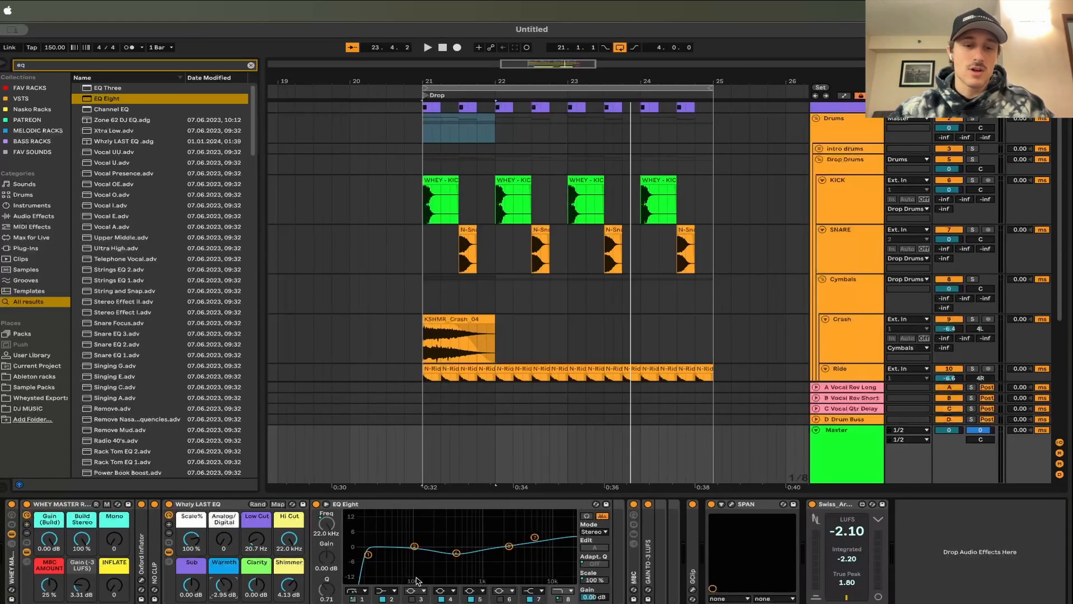
{"action": "key", "text": "super+z"}
{"action": "key", "text": "super+z"}
{"action": "key", "text": "super+z"}
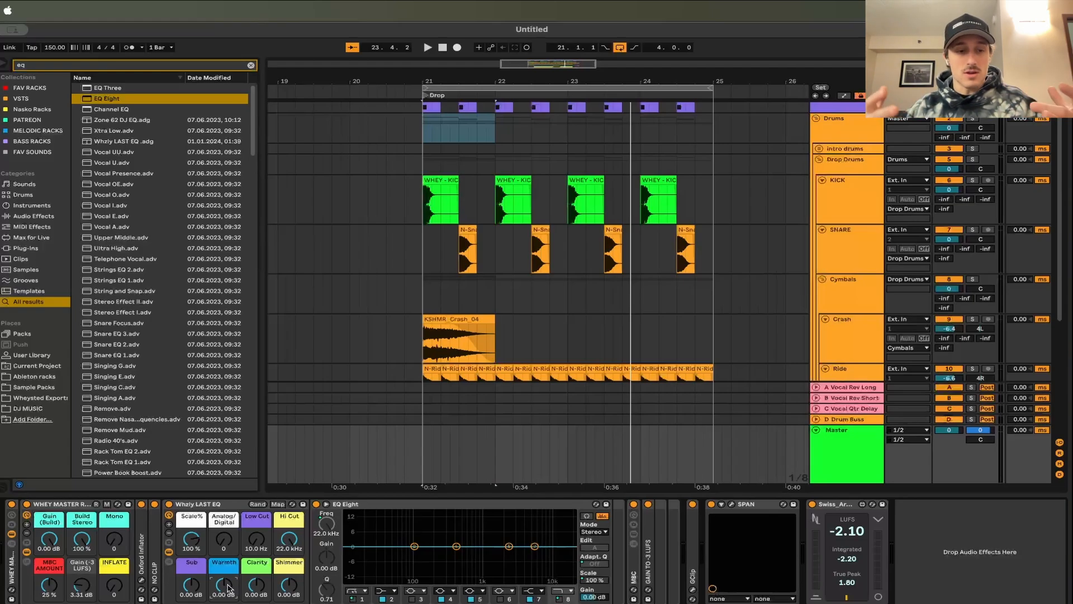
Expand the DROP STUFF group and look over the device chain of the Serum sub track 15
{"action": "scroll", "coordinate": [589, 290], "scroll_direction": "down", "scroll_amount": 5}
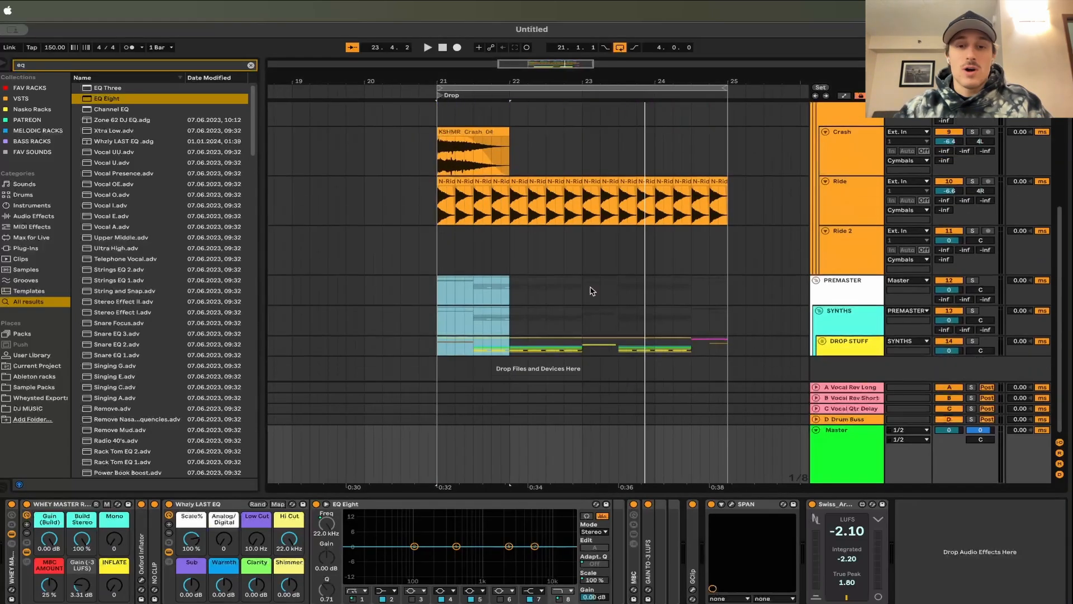
{"action": "scroll", "coordinate": [642, 263], "scroll_direction": "left", "scroll_amount": 1}
{"action": "left_click", "coordinate": [824, 341]}
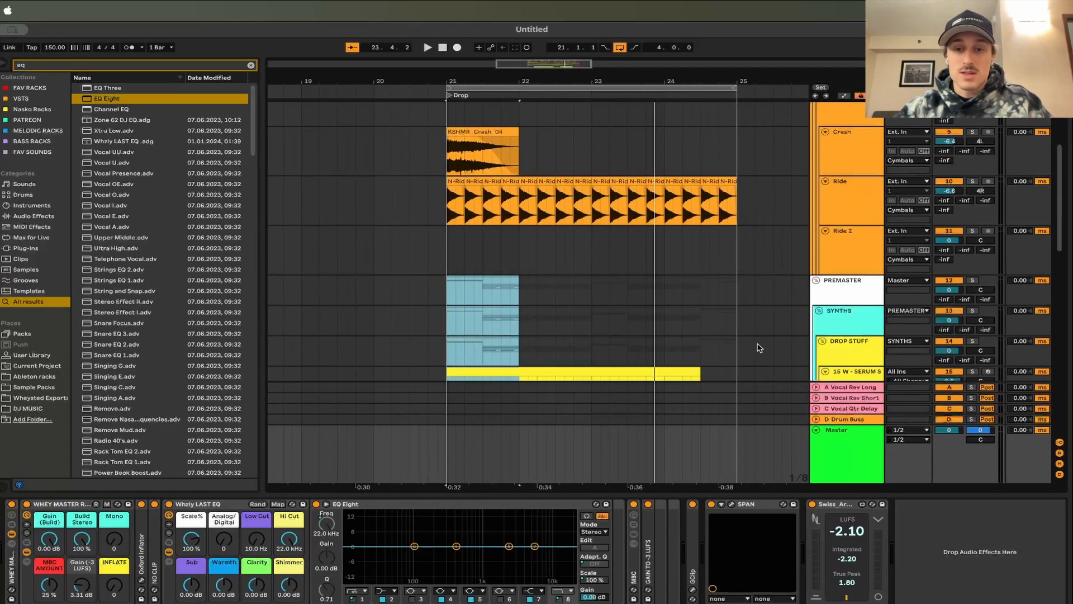
{"action": "scroll", "coordinate": [761, 346], "scroll_direction": "down", "scroll_amount": 3}
{"action": "left_click", "coordinate": [836, 262]}
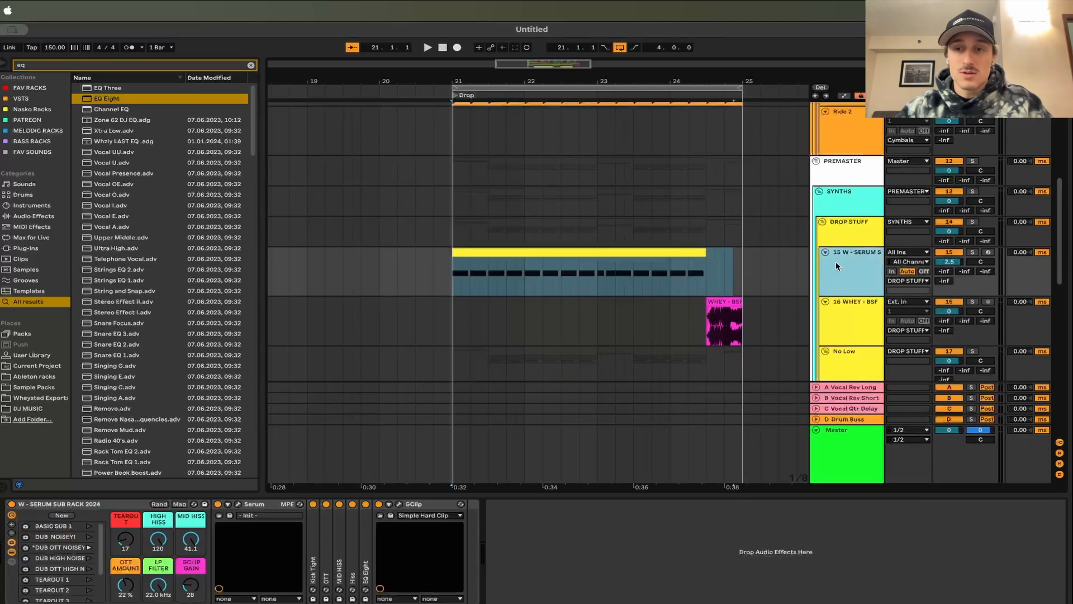
{"action": "scroll", "coordinate": [750, 202], "scroll_direction": "down", "scroll_amount": 6}
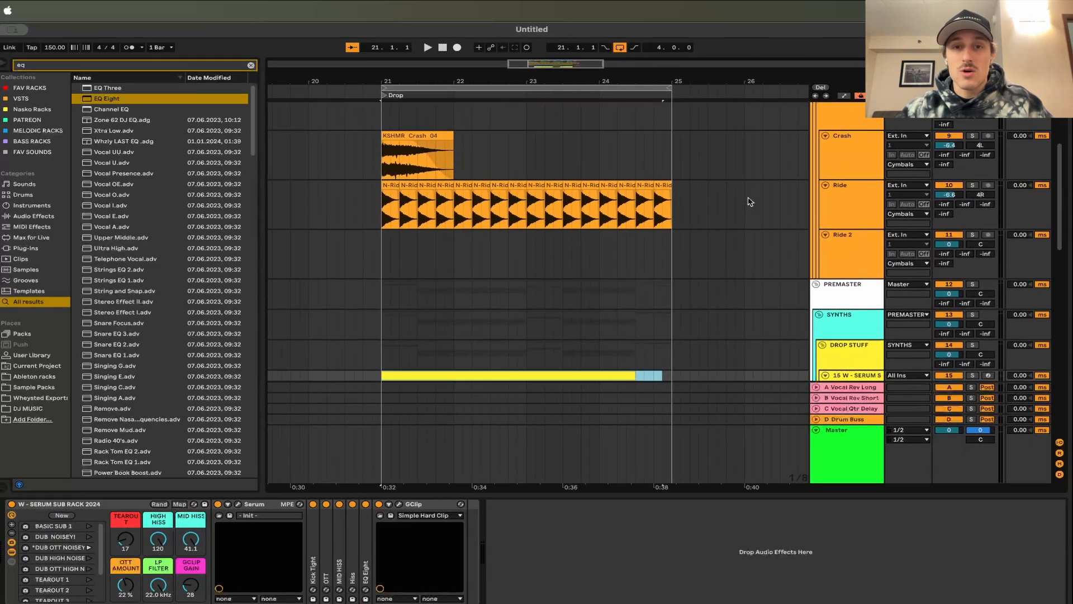